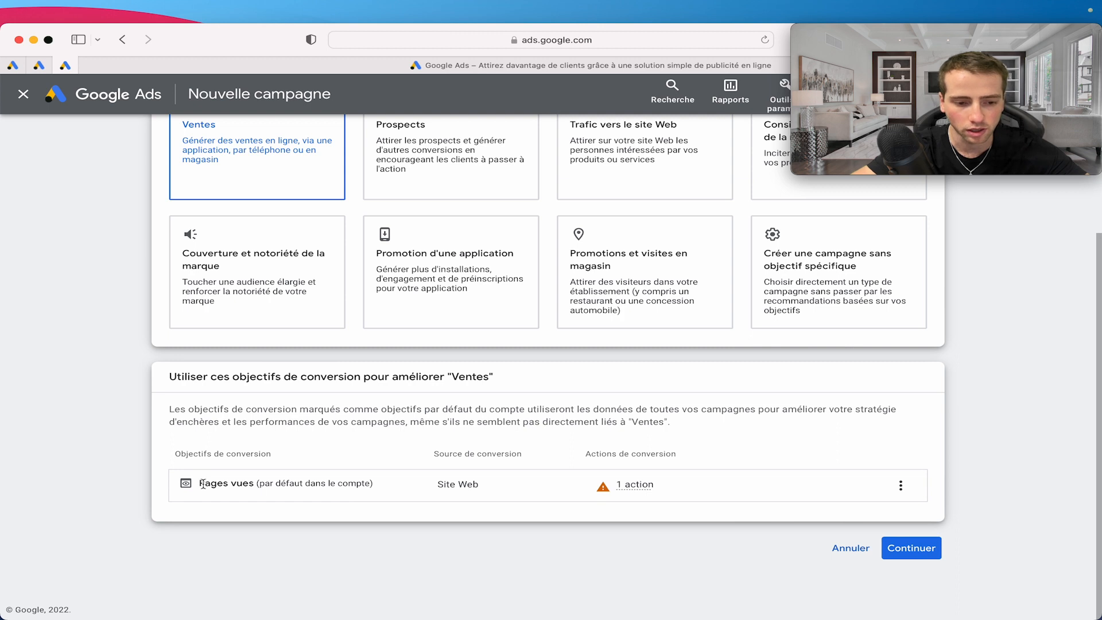
- Continue with the Pages vues conversion goal and choose Performance Max as the campaign type, keeping the proposed campaign name
left_click_drag(202, 484, 258, 485)
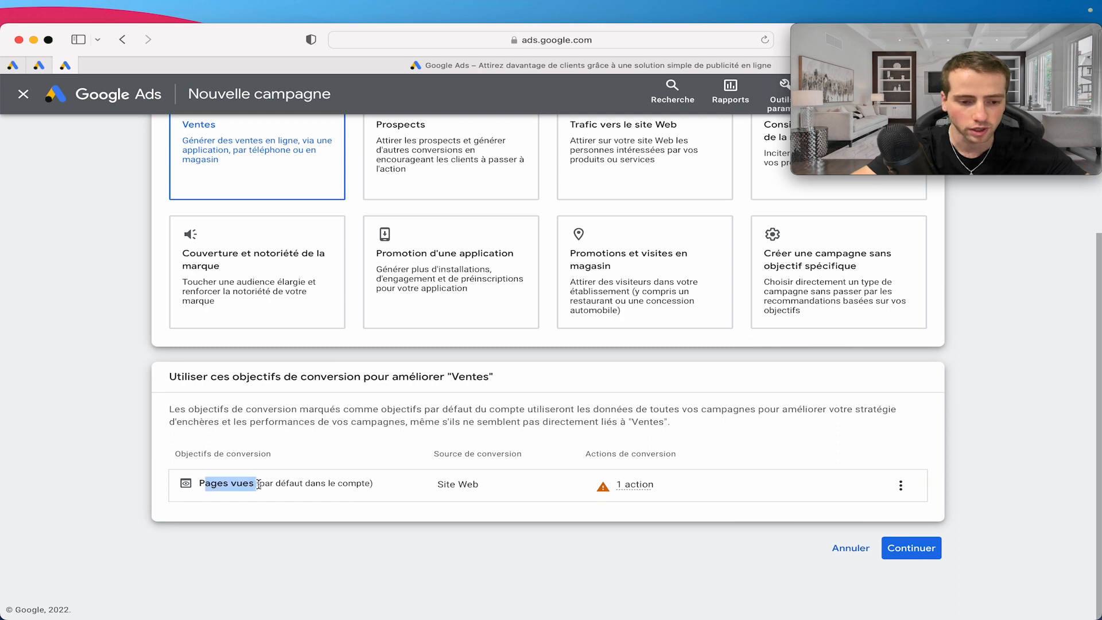
left_click(200, 485)
left_click_drag(198, 486, 256, 484)
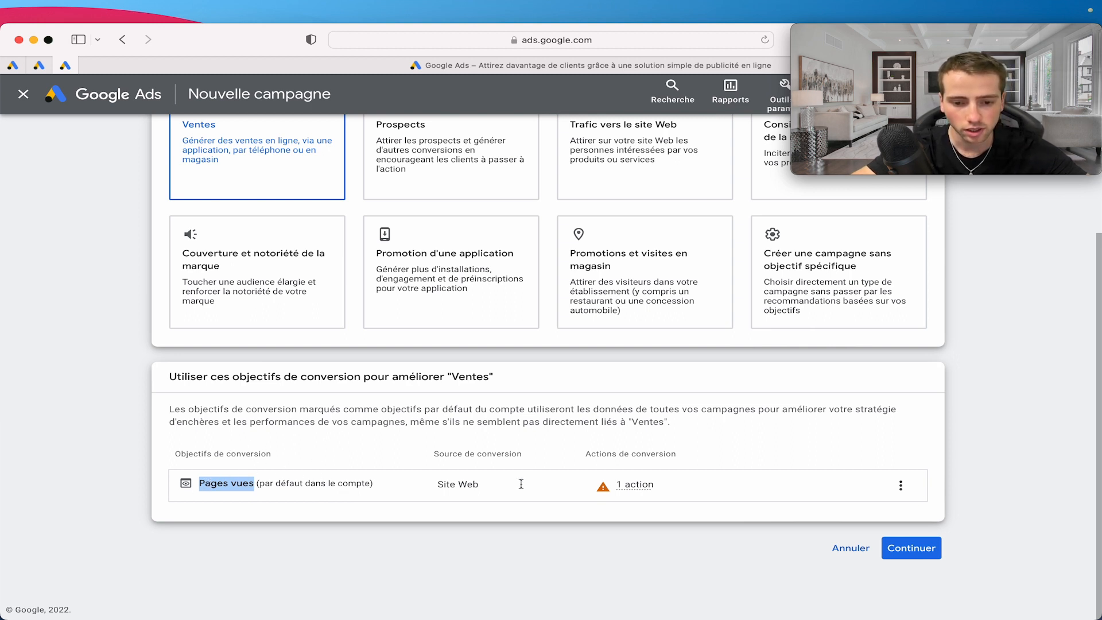
left_click(427, 459)
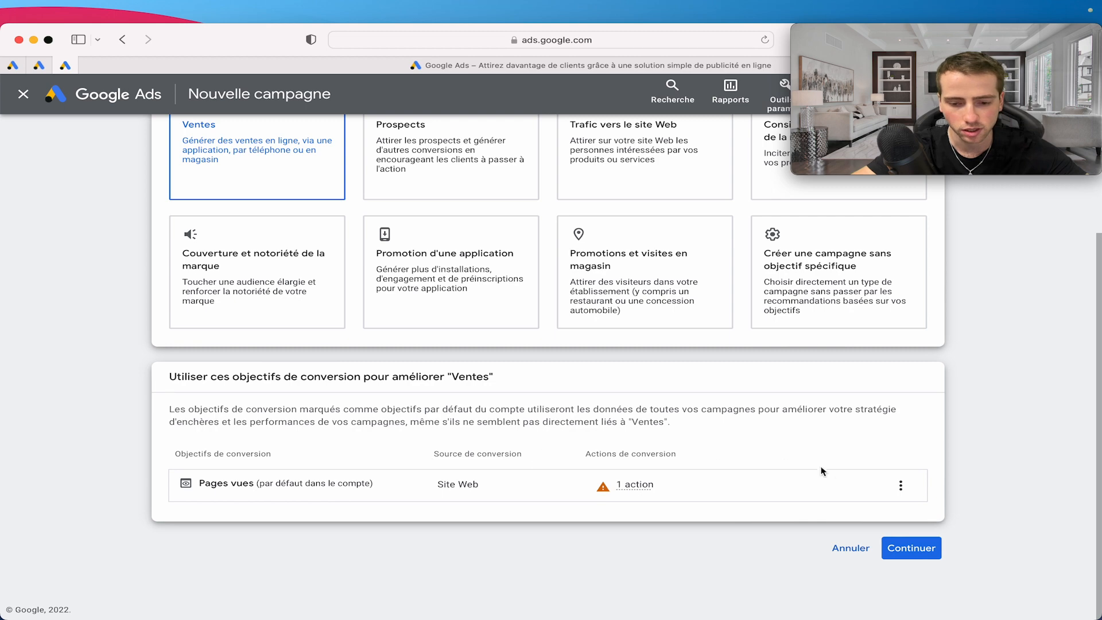
left_click(912, 549)
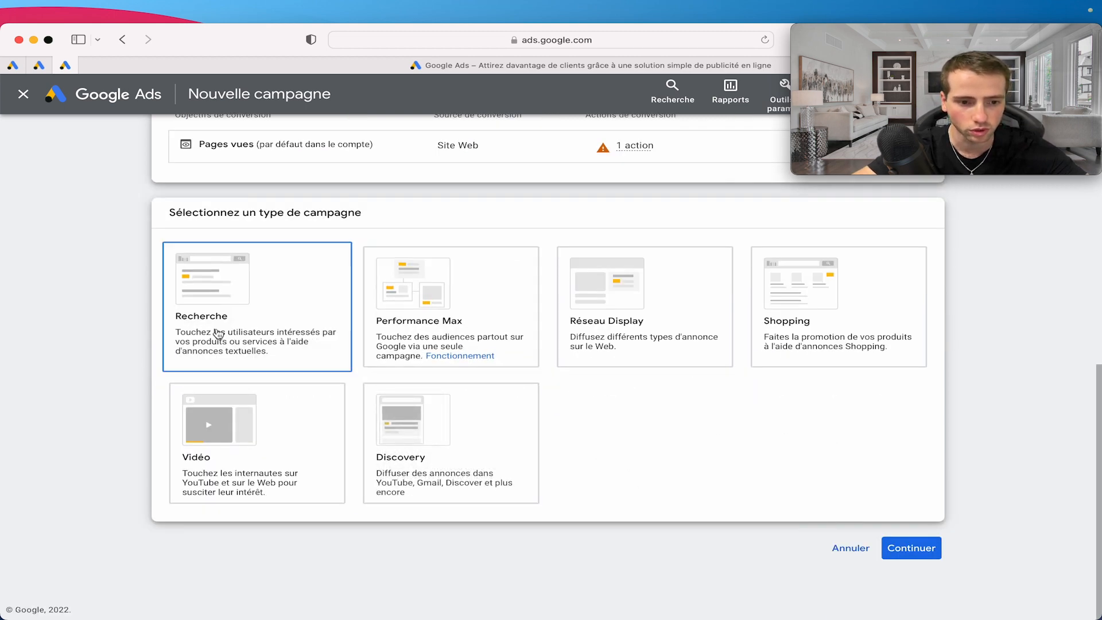
left_click(507, 310)
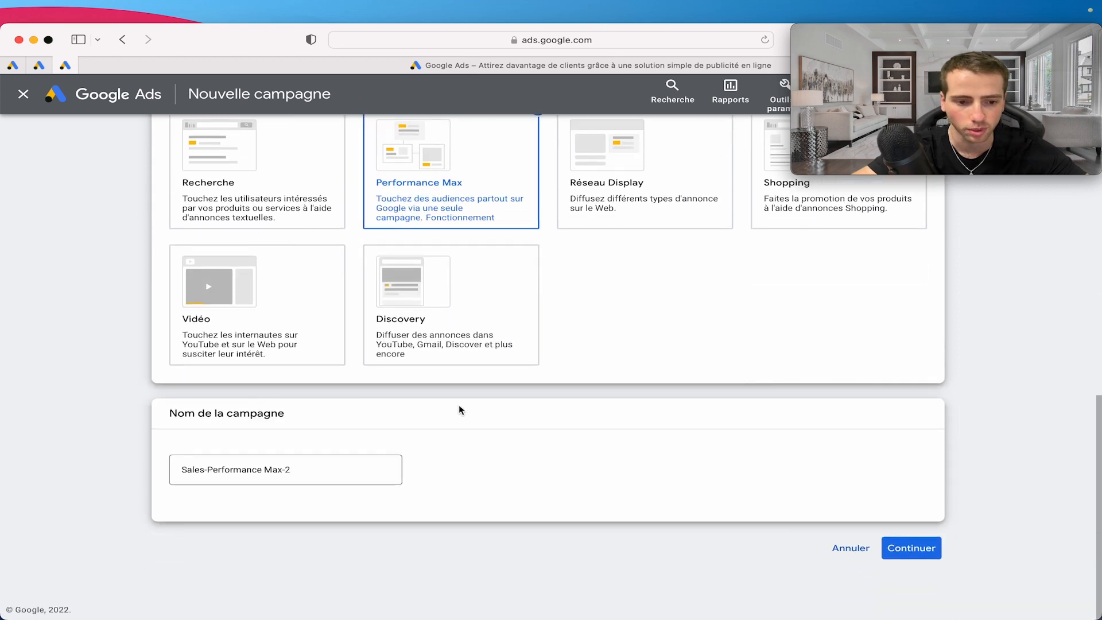
left_click(911, 550)
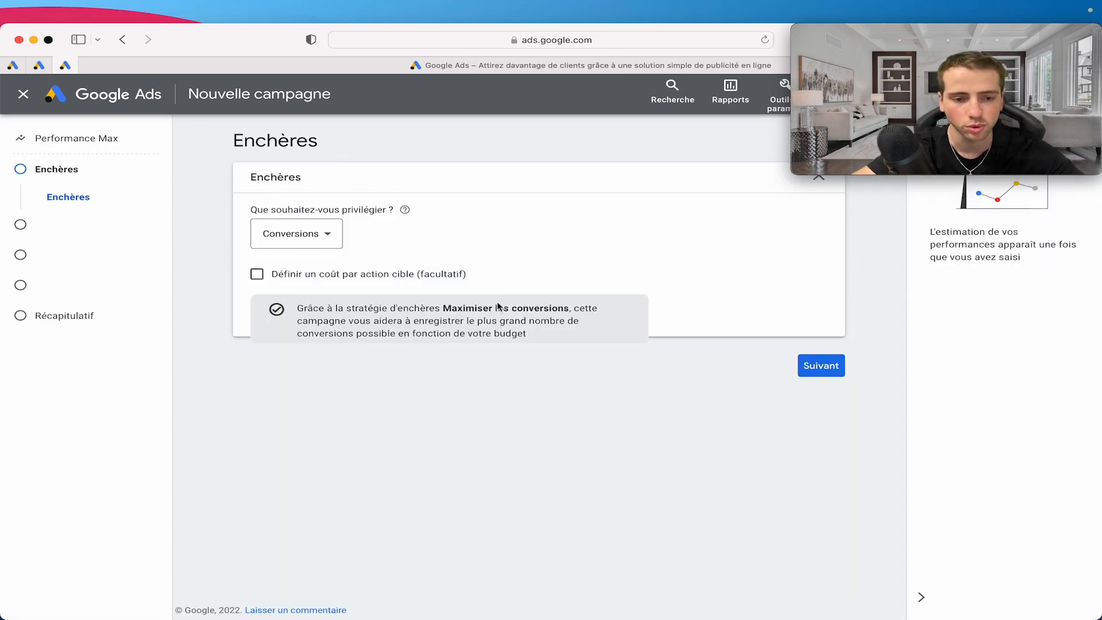
- Try a target cost per action of 20 € and of 25 € while keeping the bidding focus on Conversions
left_click(317, 236)
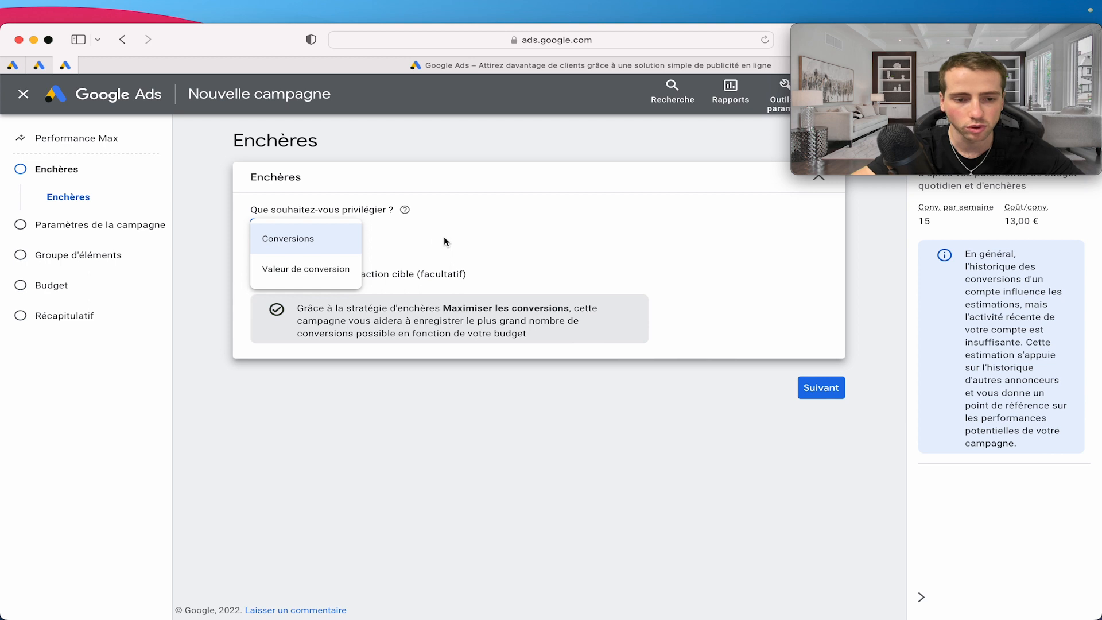
left_click(378, 211)
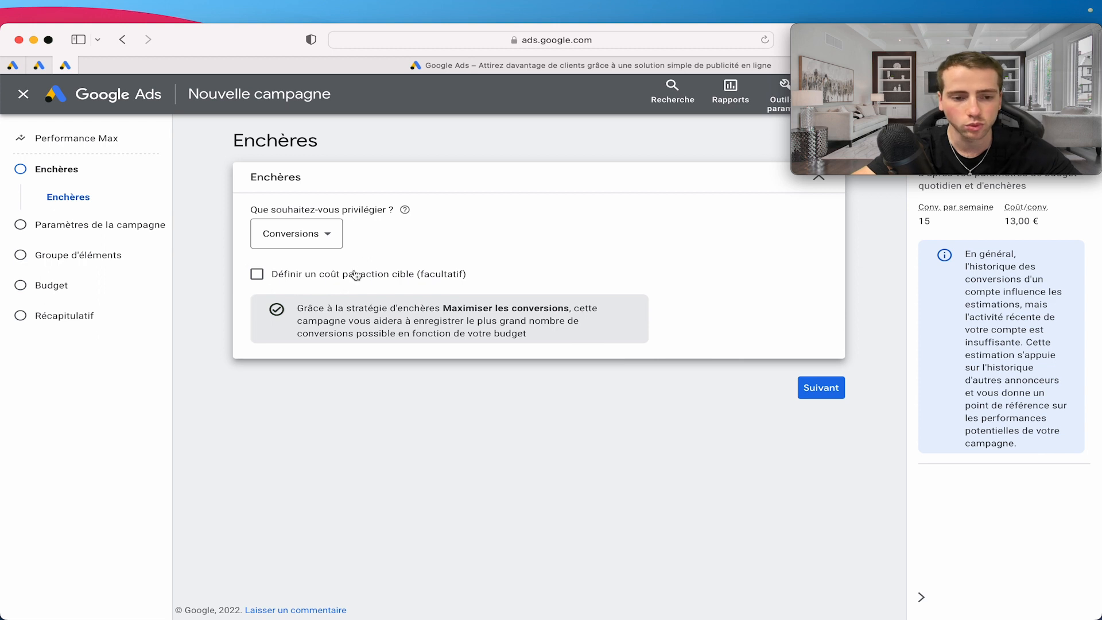
left_click(319, 275)
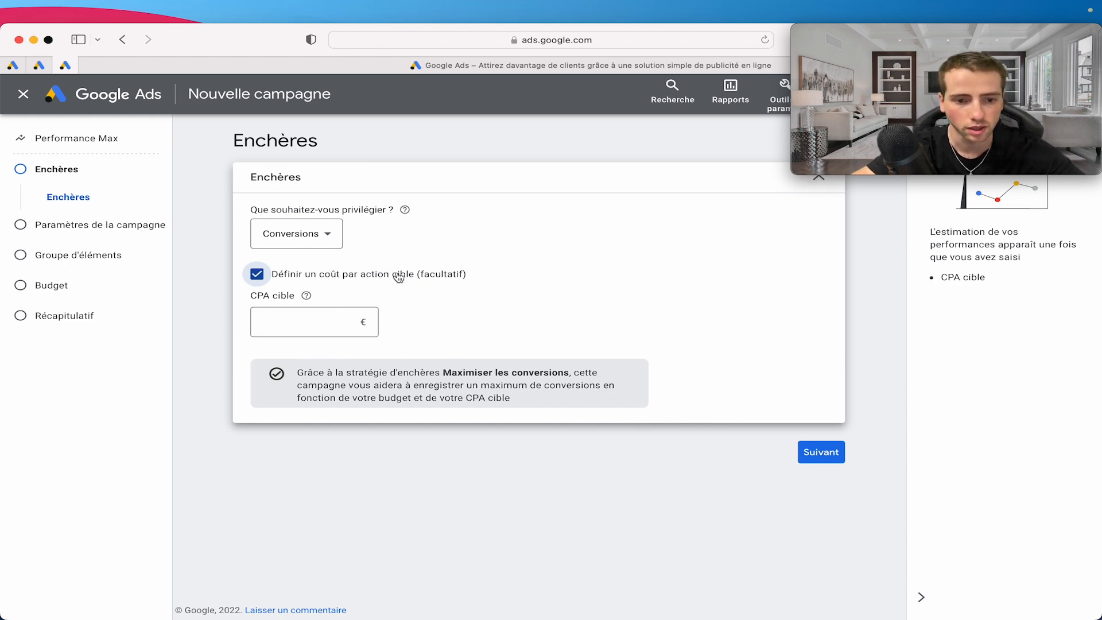
left_click(292, 315)
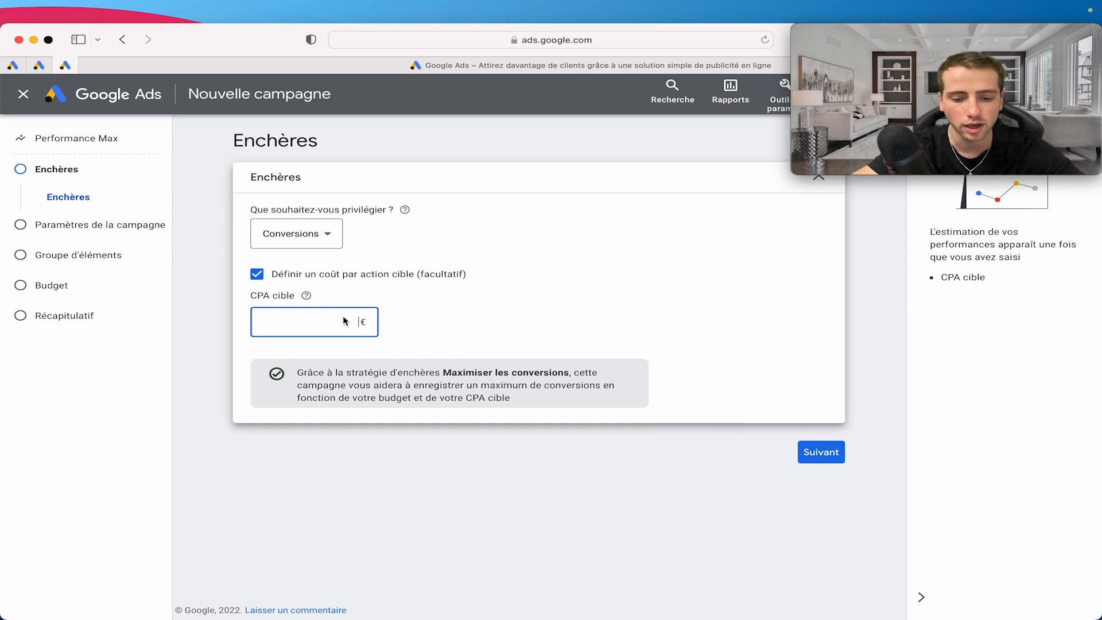
type("20")
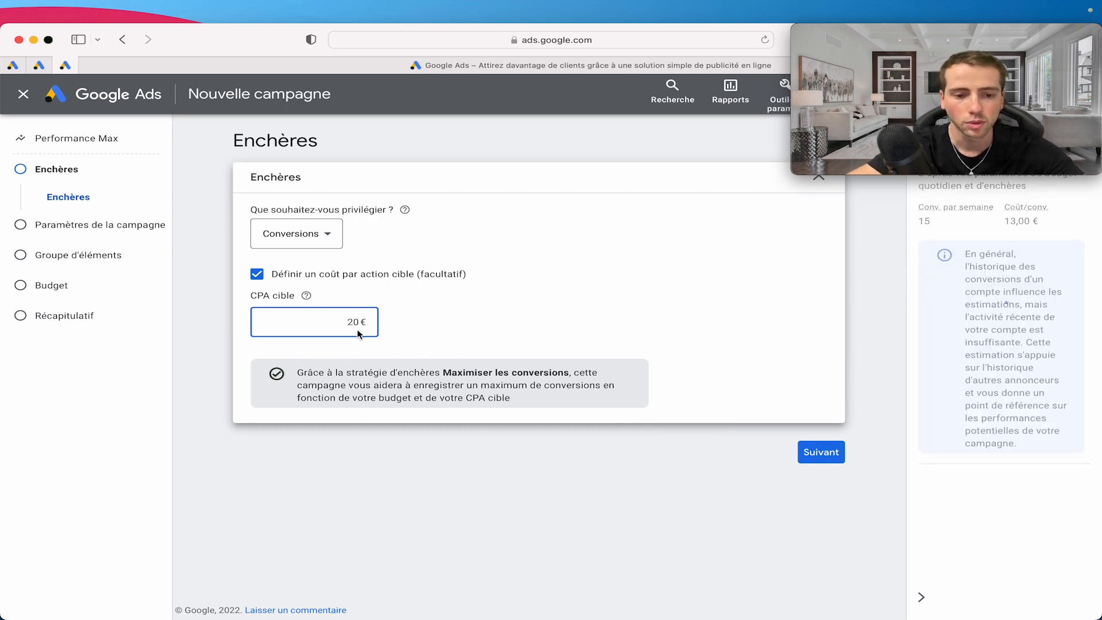
key("BackSpace")
key("BackSpace")
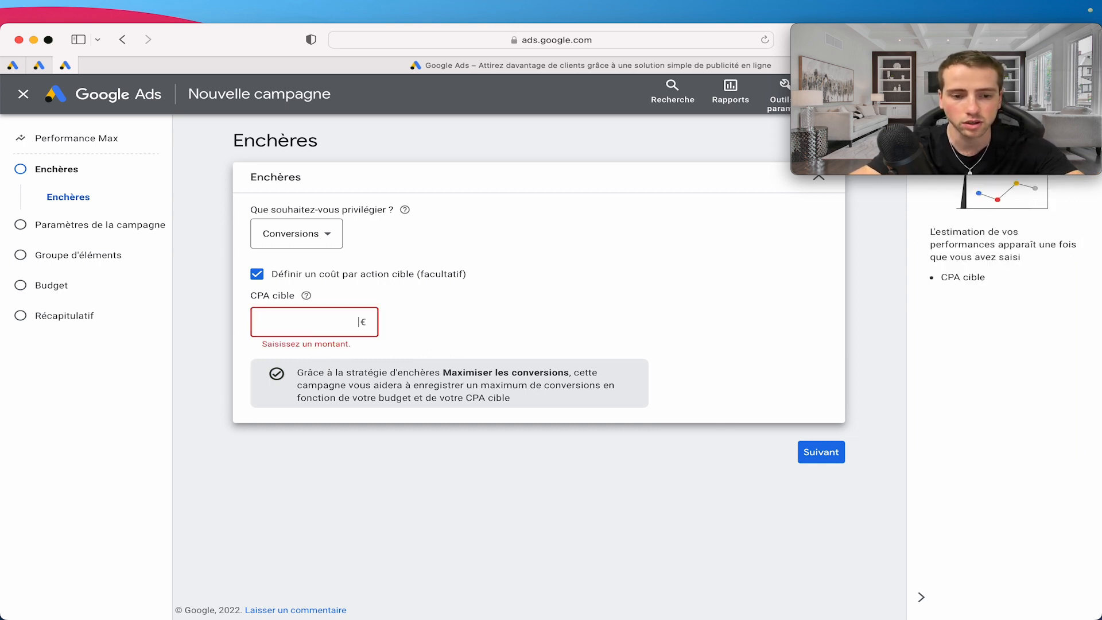
type("25")
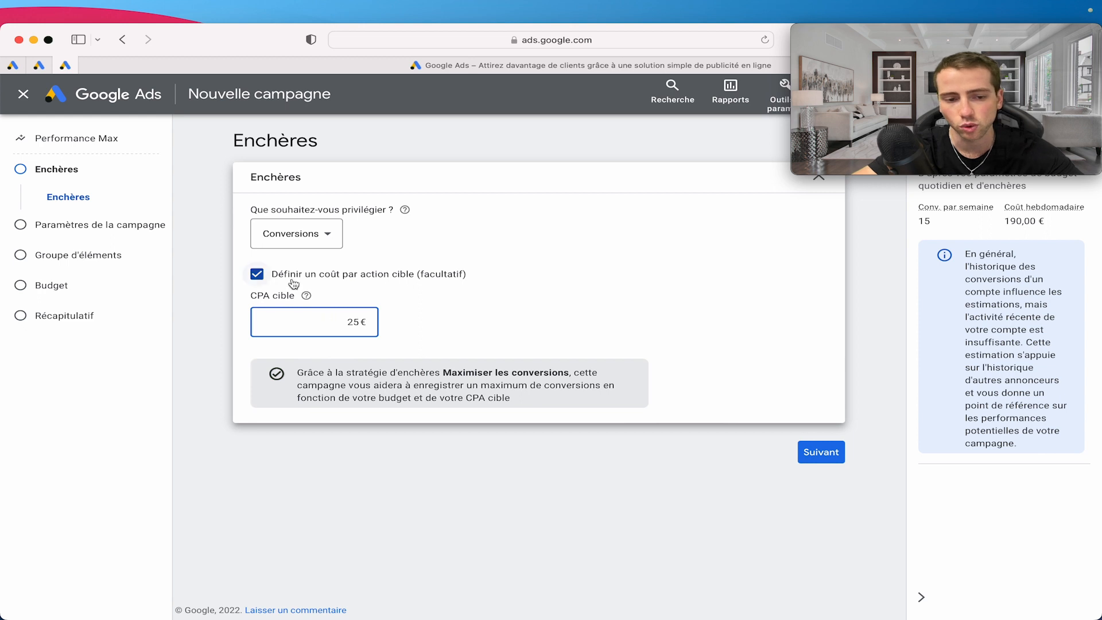
left_click(262, 278)
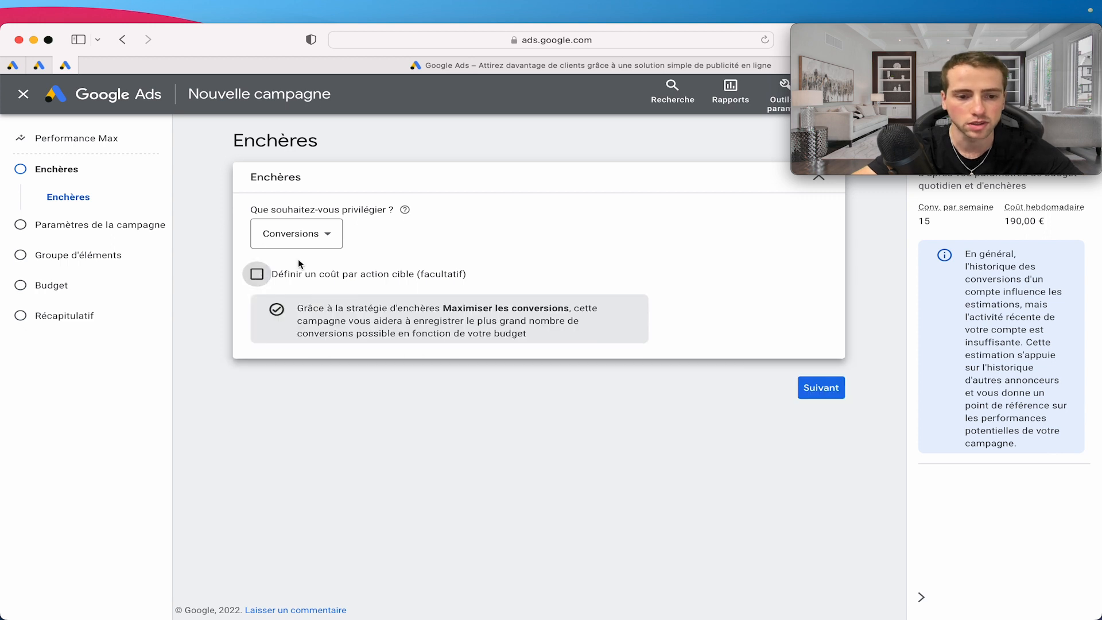
- Accept the bidding settings, target France with Français as the language, and proceed to the asset group
left_click(821, 387)
left_click(259, 271)
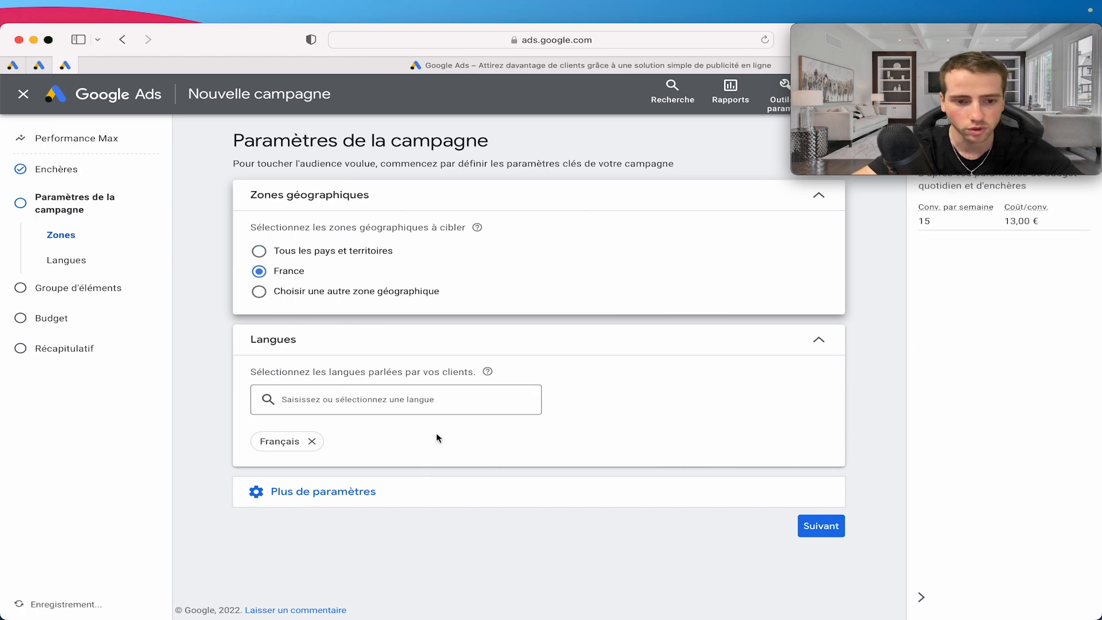
left_click(825, 531)
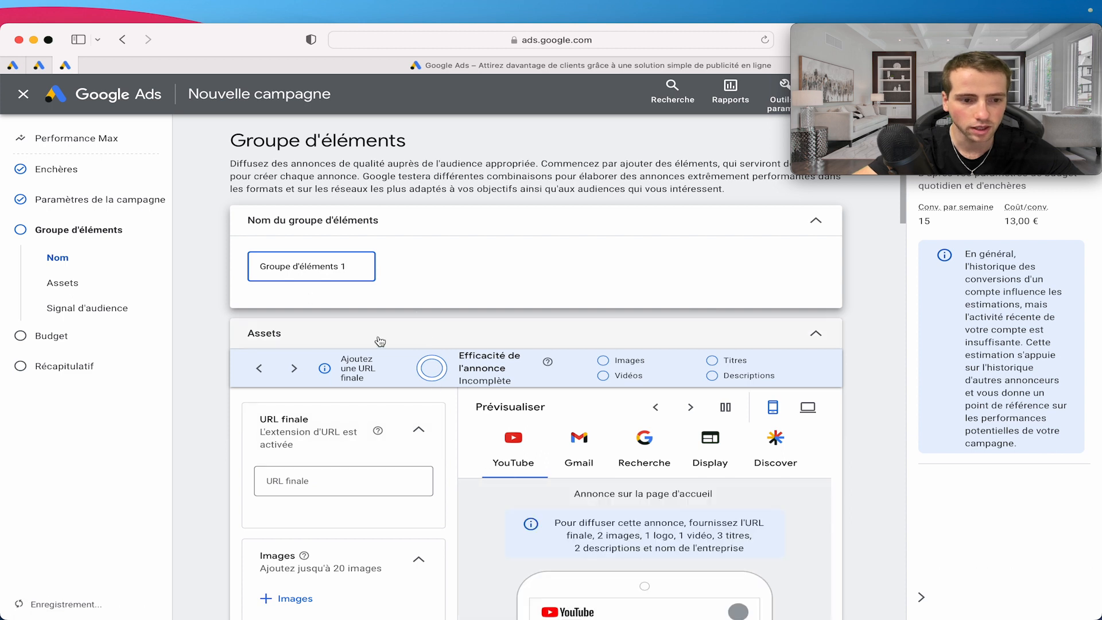
- Examine the asset group's layout and compare the YouTube ad format previews
scroll(482, 333, "down", 4)
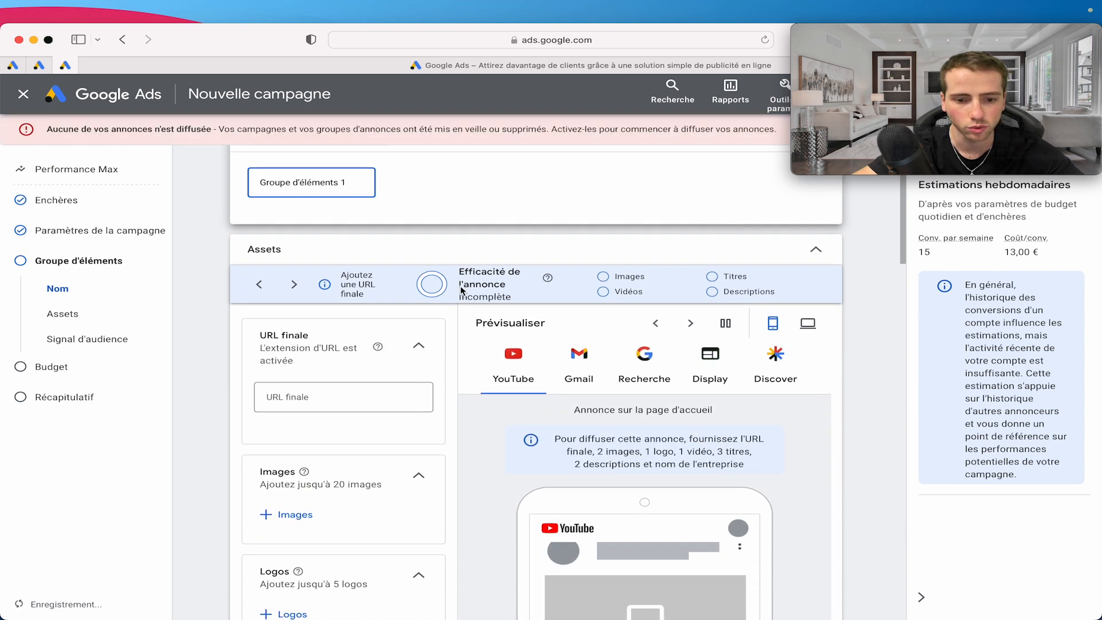
scroll(477, 374, "down", 2)
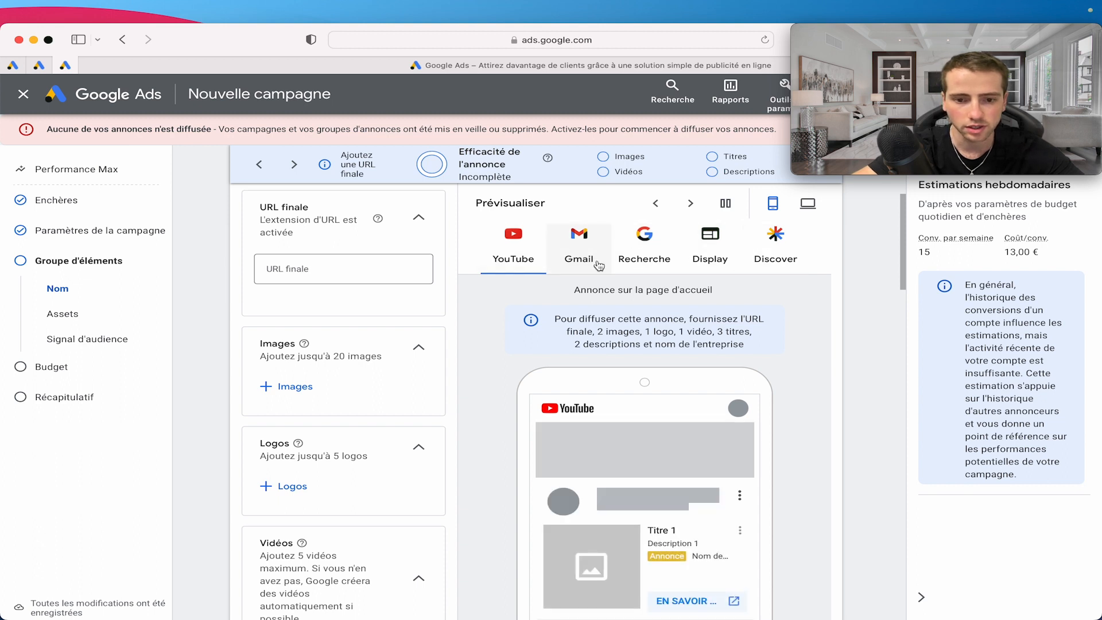
scroll(498, 427, "up", 2)
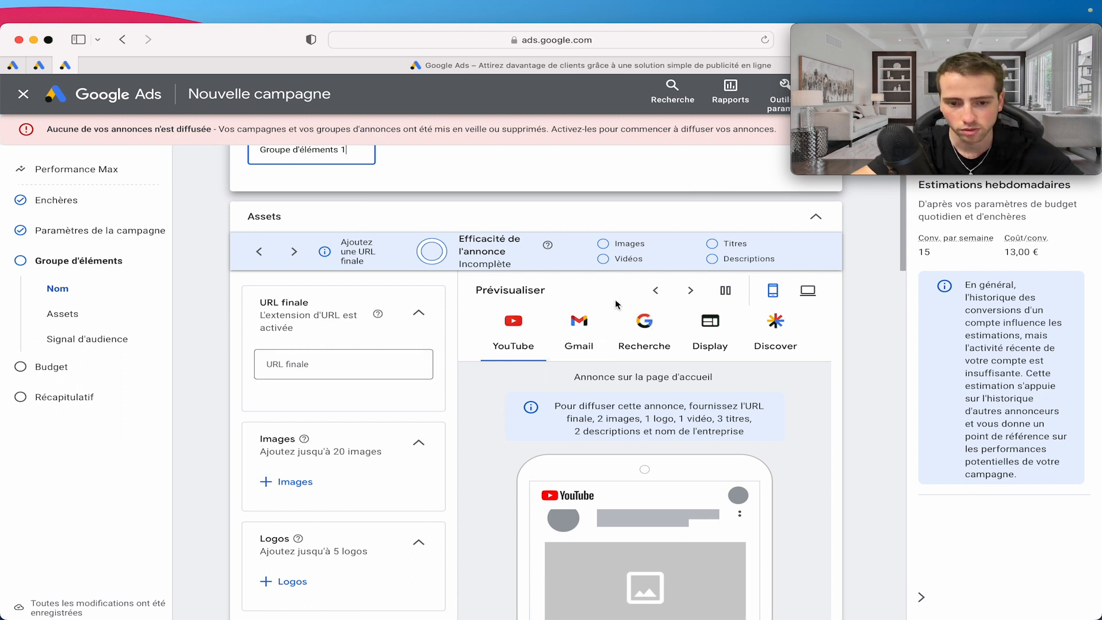
left_click(362, 356)
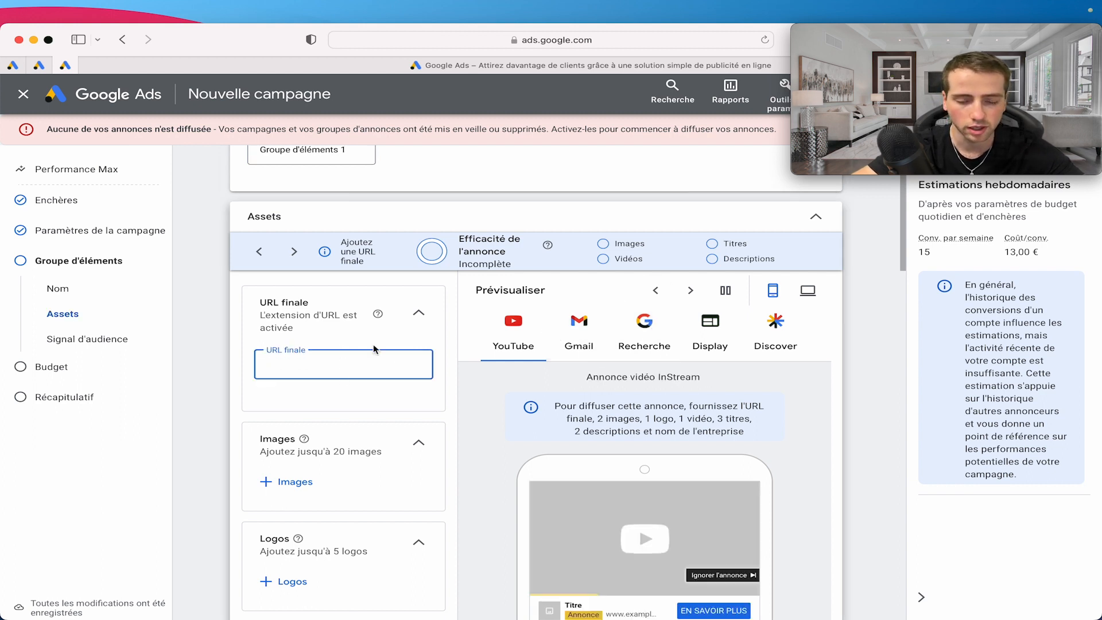
left_click(655, 292)
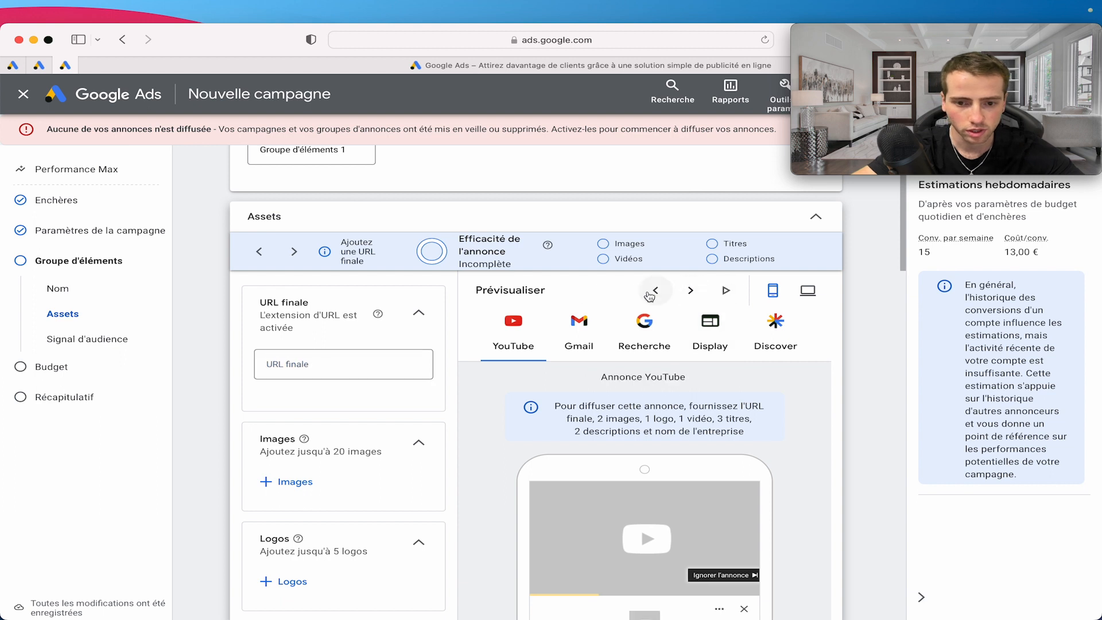
left_click(690, 290)
left_click(654, 290)
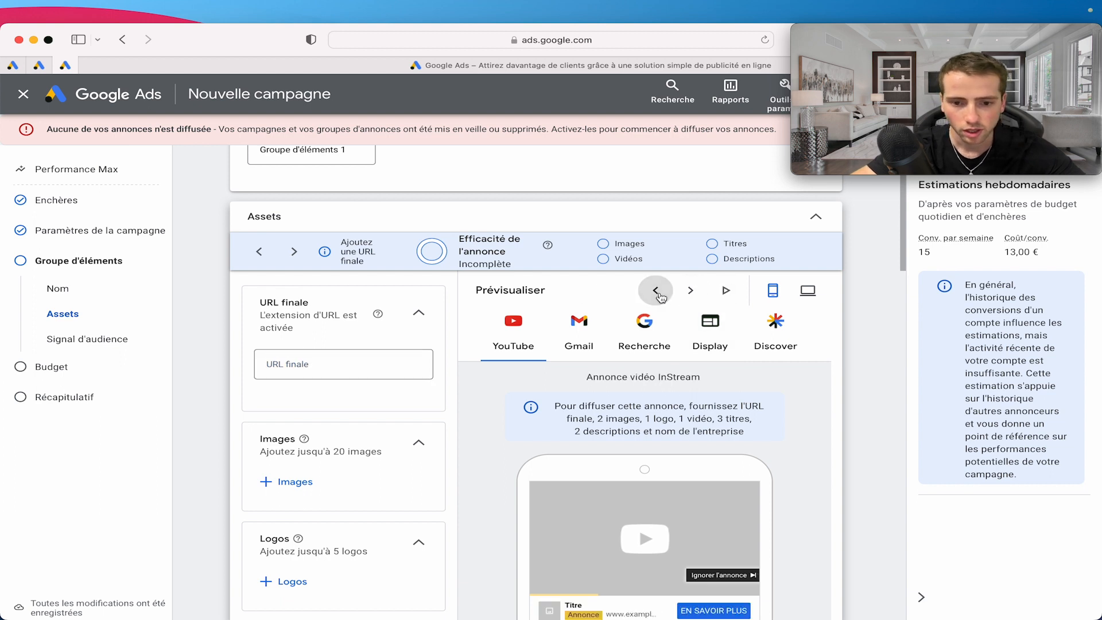
- Examine the final URL field and the image selection options for the asset group
scroll(447, 362, "down", 3)
left_click(351, 313)
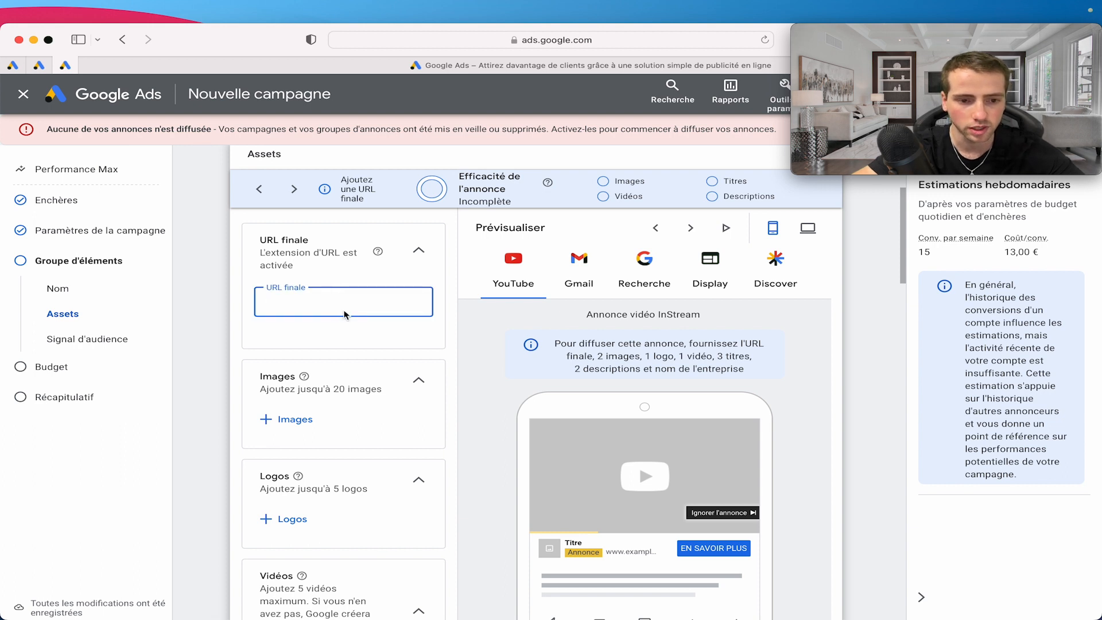
scroll(345, 305, "down", 1)
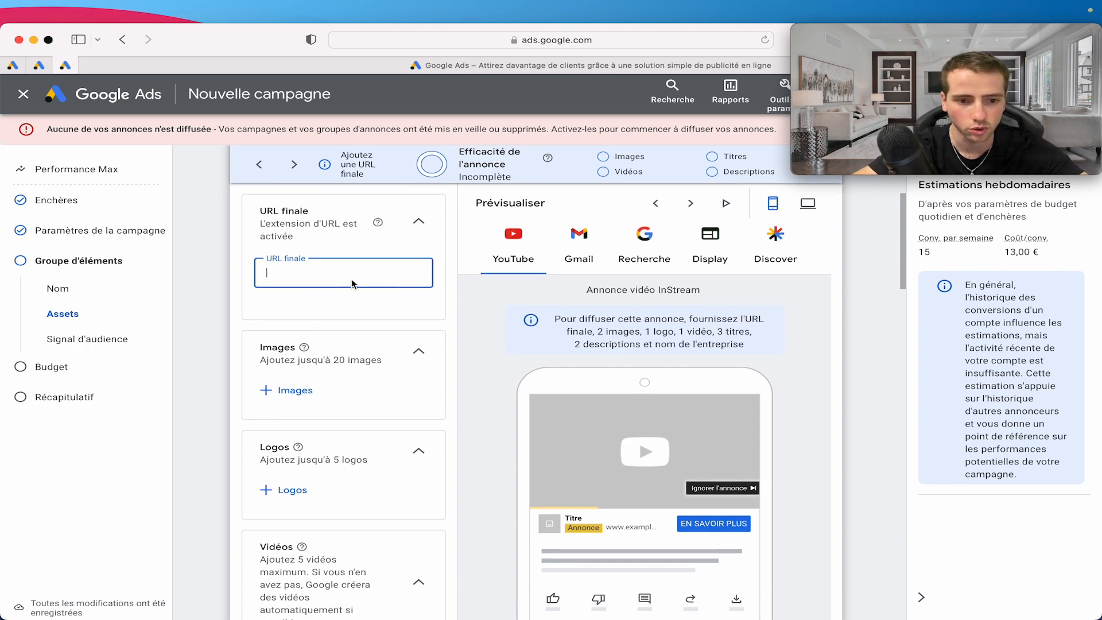
scroll(402, 345, "down", 1)
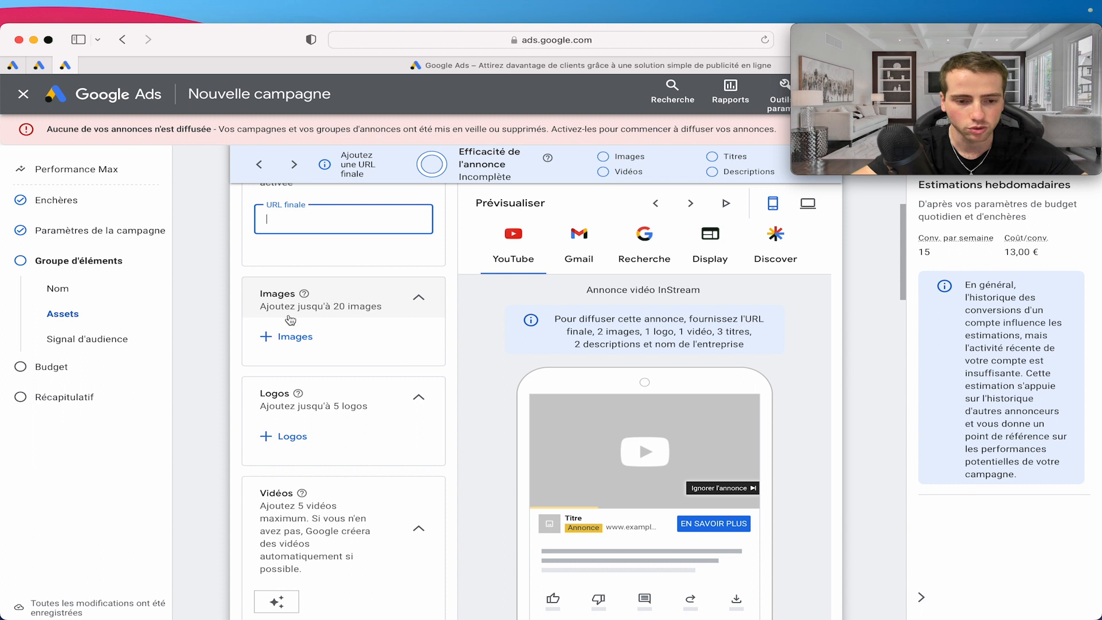
scroll(379, 373, "up", 4)
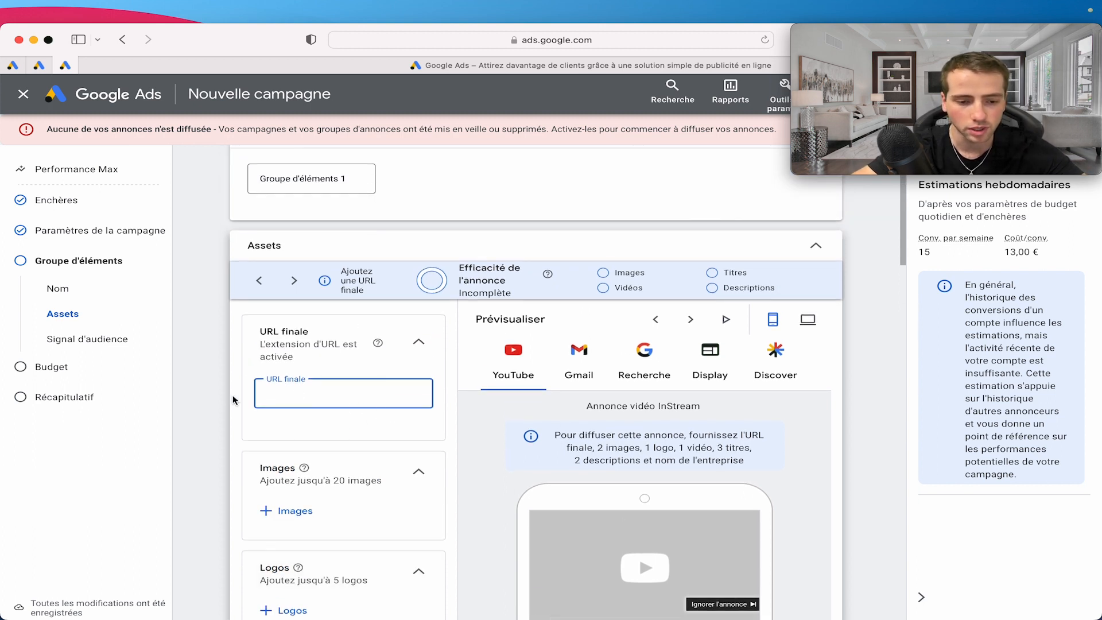
scroll(218, 393, "down", 3)
left_click(284, 315)
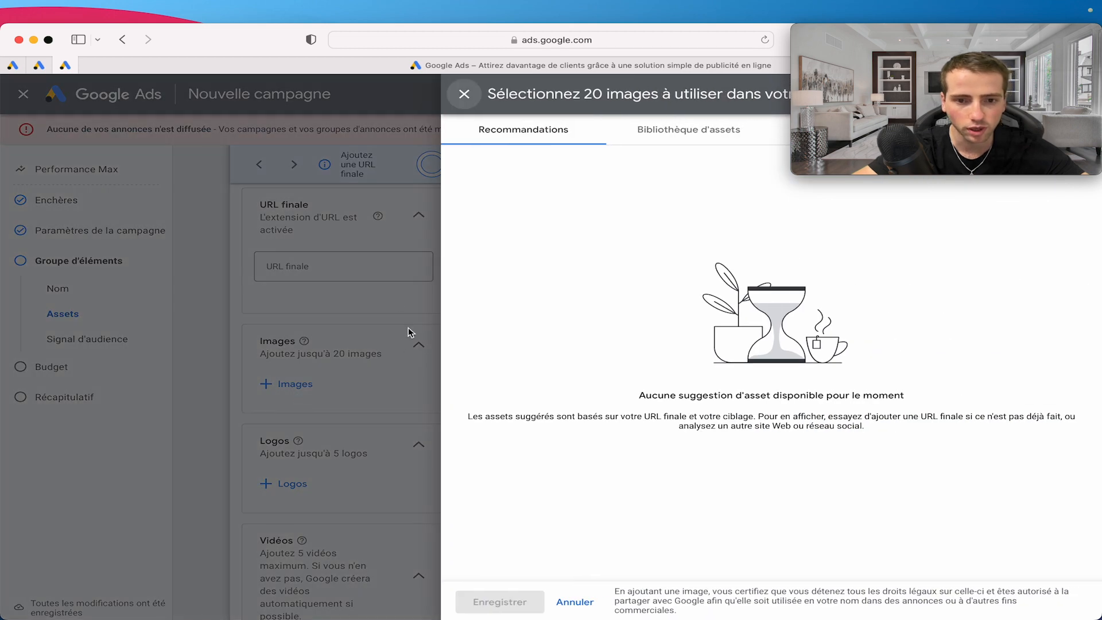
left_click(361, 319)
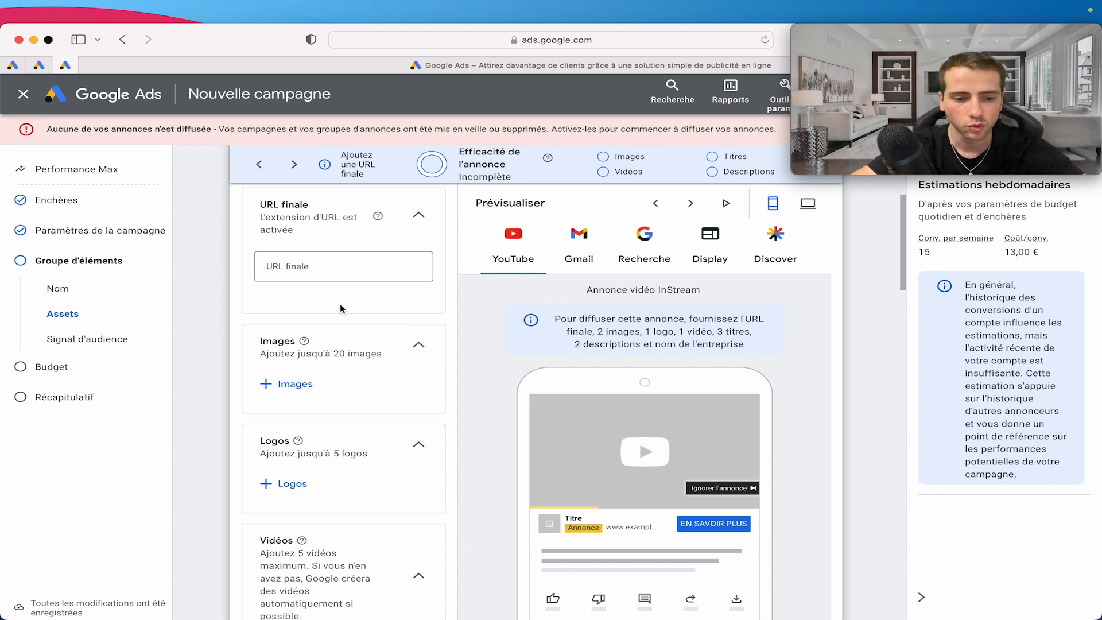
- Examine the requirements for images, logos, videos and titles in the asset group
scroll(385, 360, "down", 2)
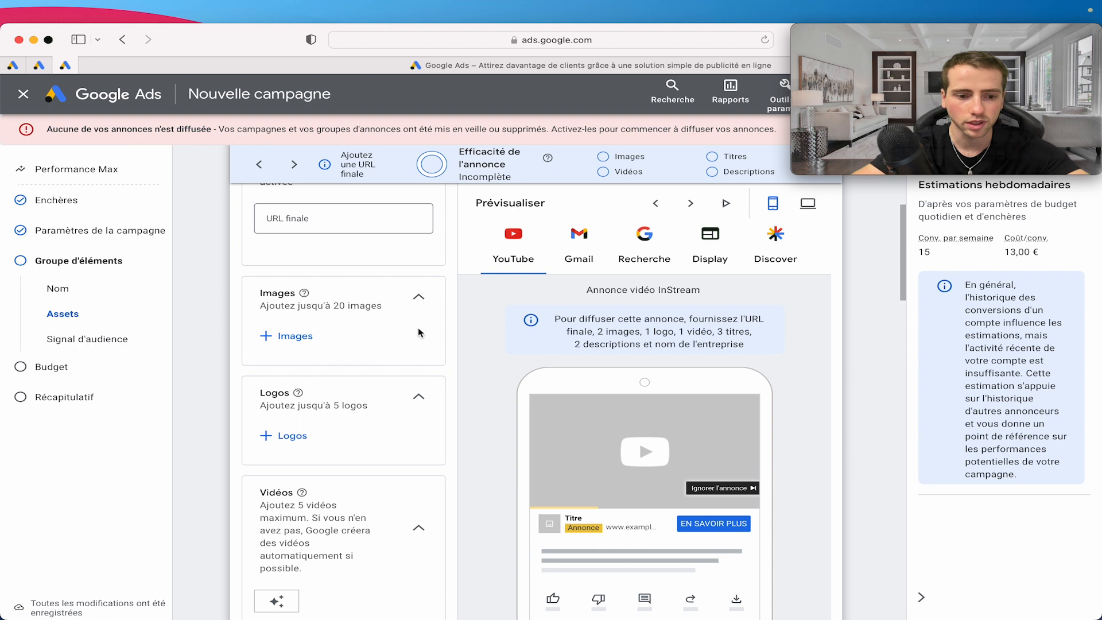
scroll(456, 323, "down", 3)
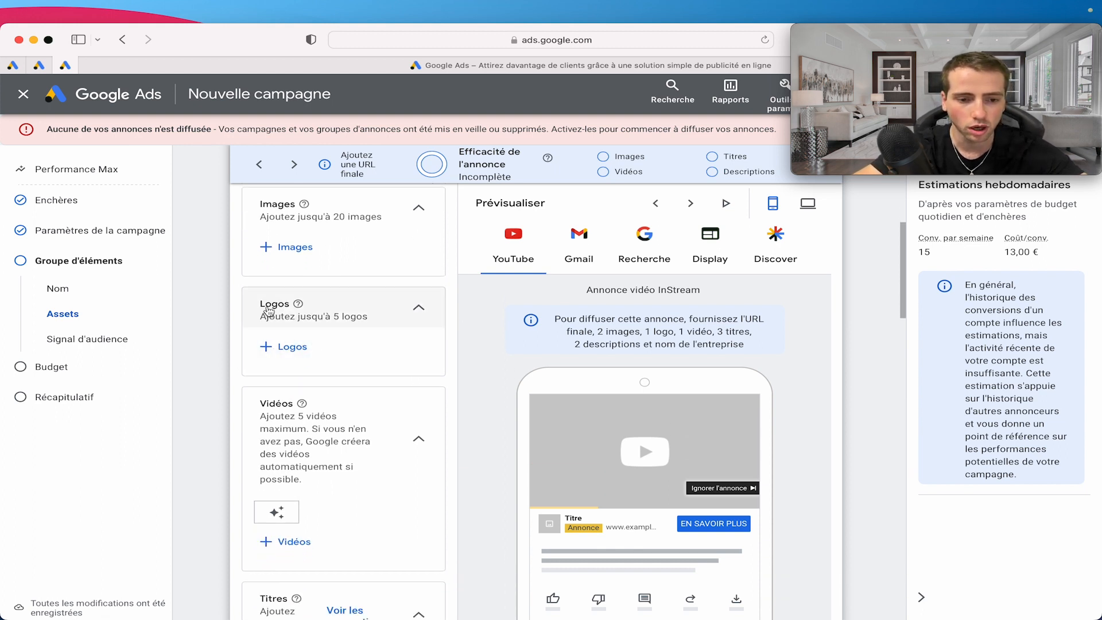
scroll(356, 351, "down", 2)
scroll(356, 352, "down", 1)
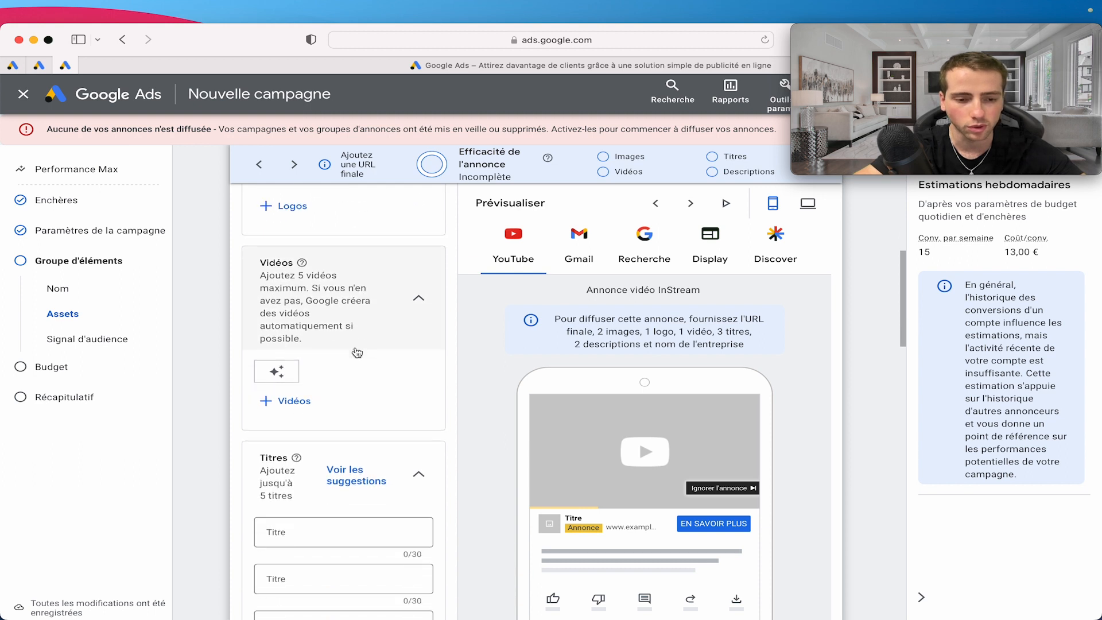
scroll(361, 344, "up", 2)
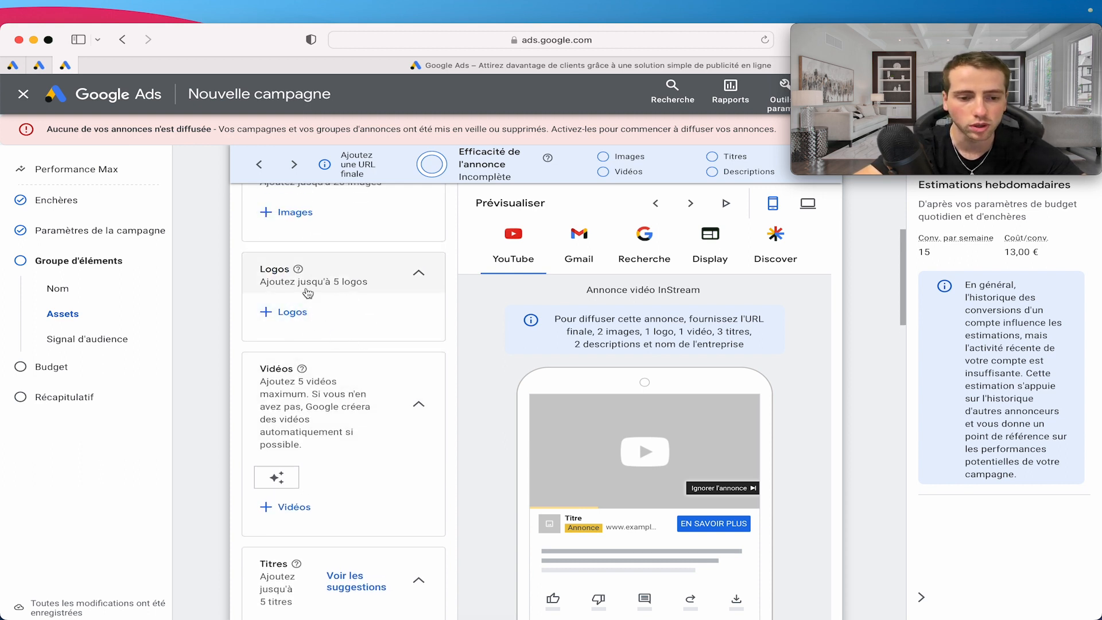
scroll(367, 367, "down", 2)
scroll(372, 387, "down", 2)
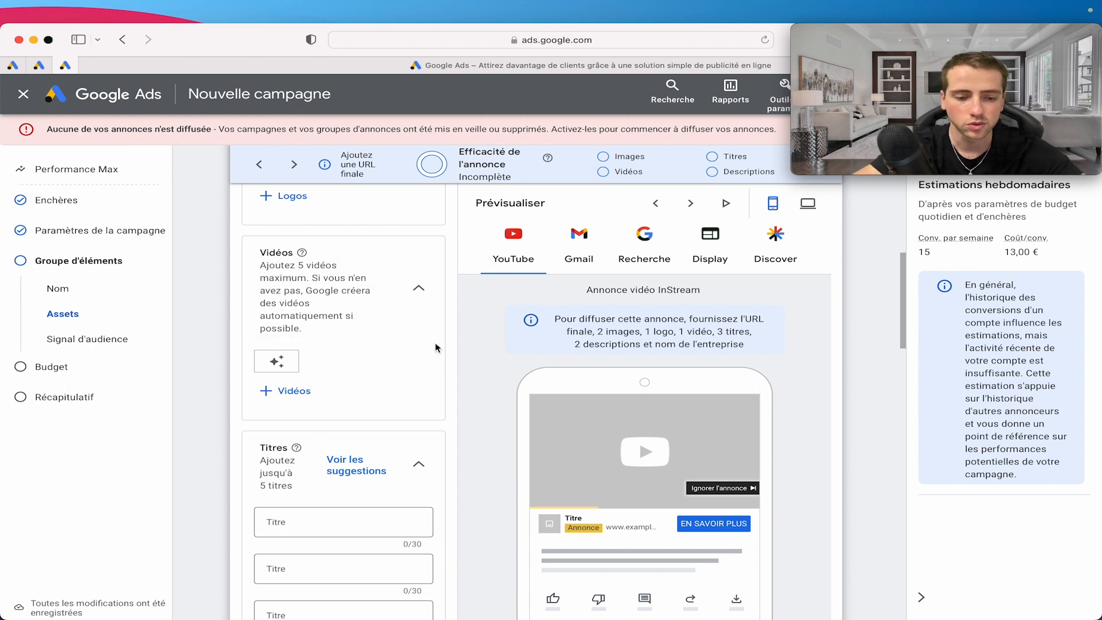
scroll(438, 345, "down", 1)
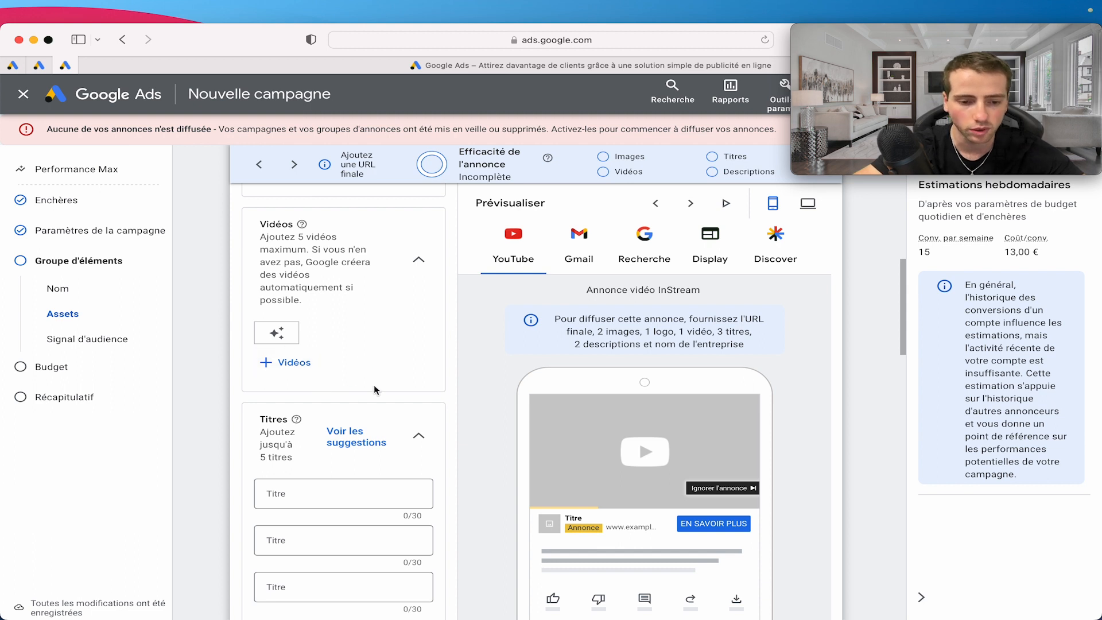
scroll(374, 389, "down", 3)
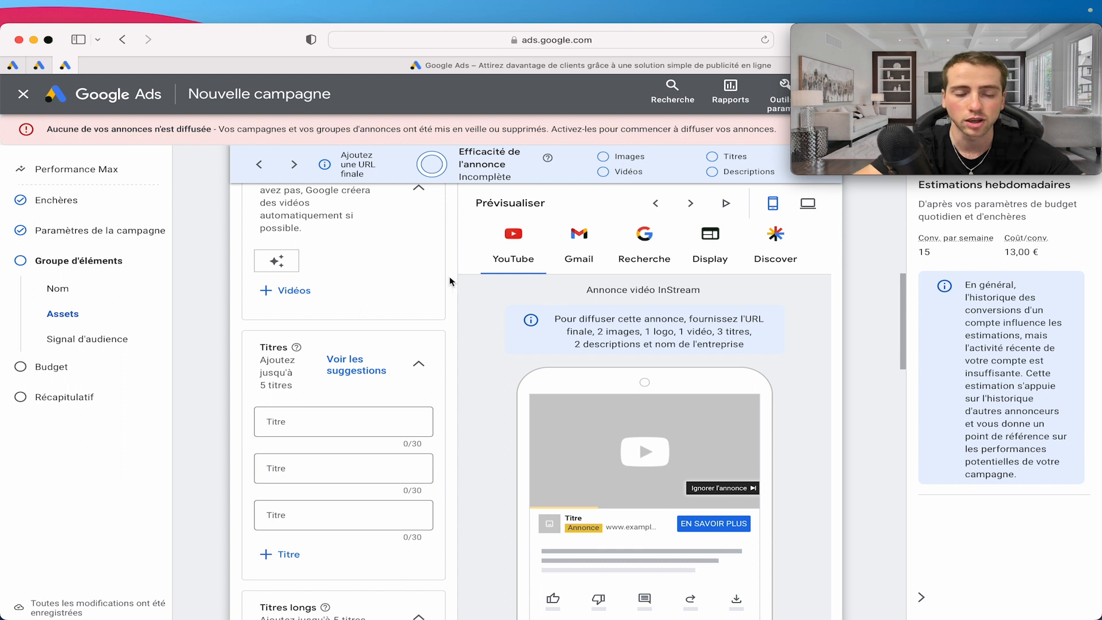
- Examine the title and long title fields of the asset group and their length limits
scroll(448, 368, "down", 3)
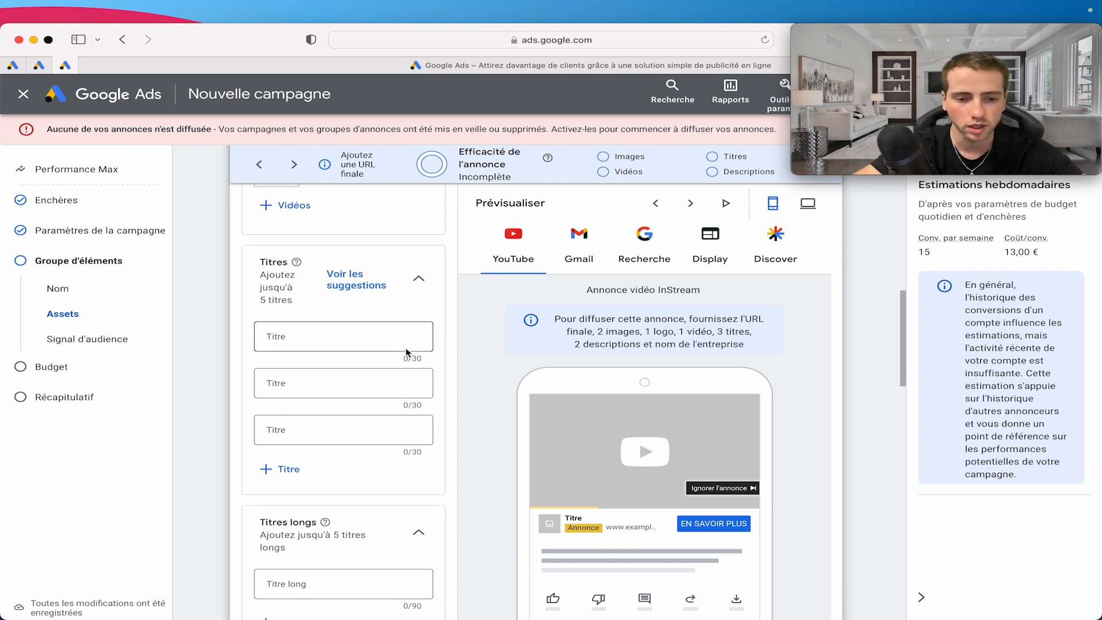
left_click(316, 339)
scroll(354, 357, "down", 3)
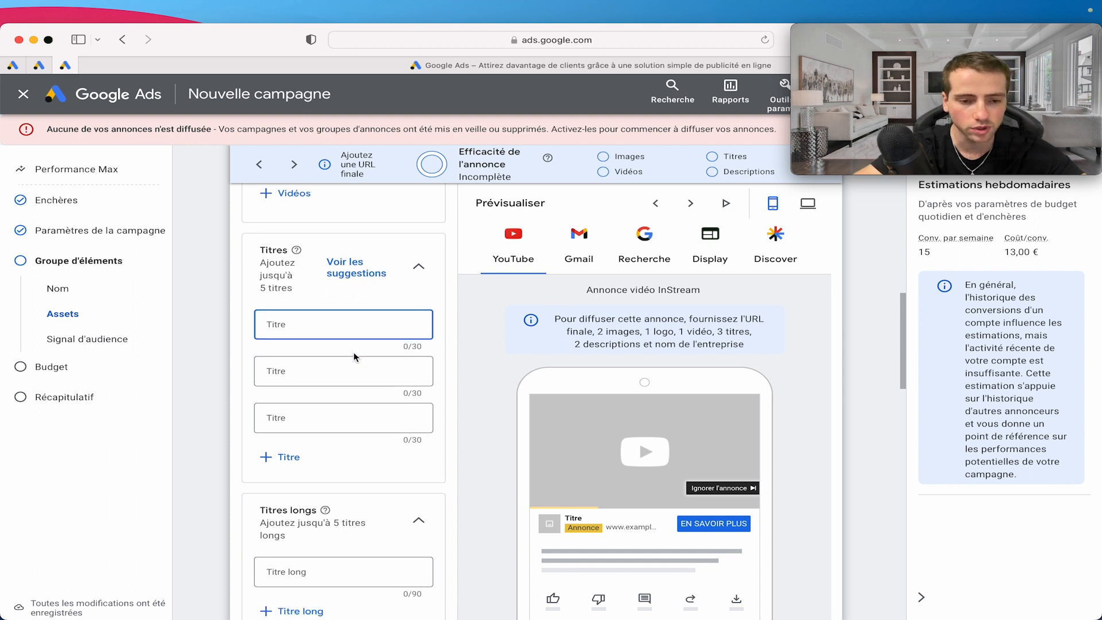
scroll(361, 307, "down", 1)
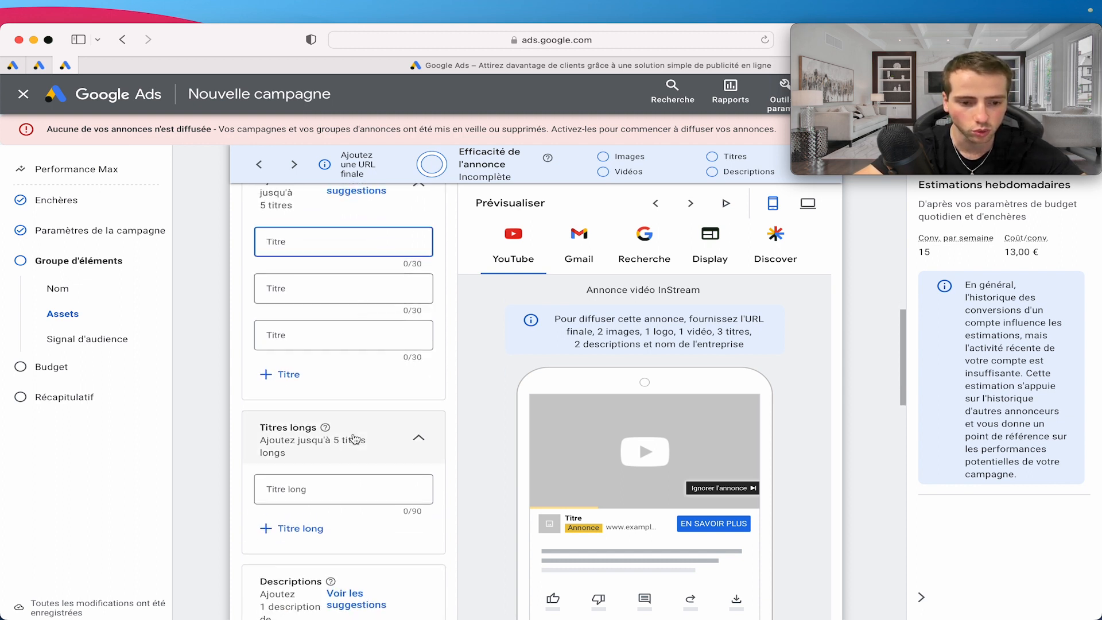
scroll(341, 500, "up", 1)
scroll(341, 501, "up", 2)
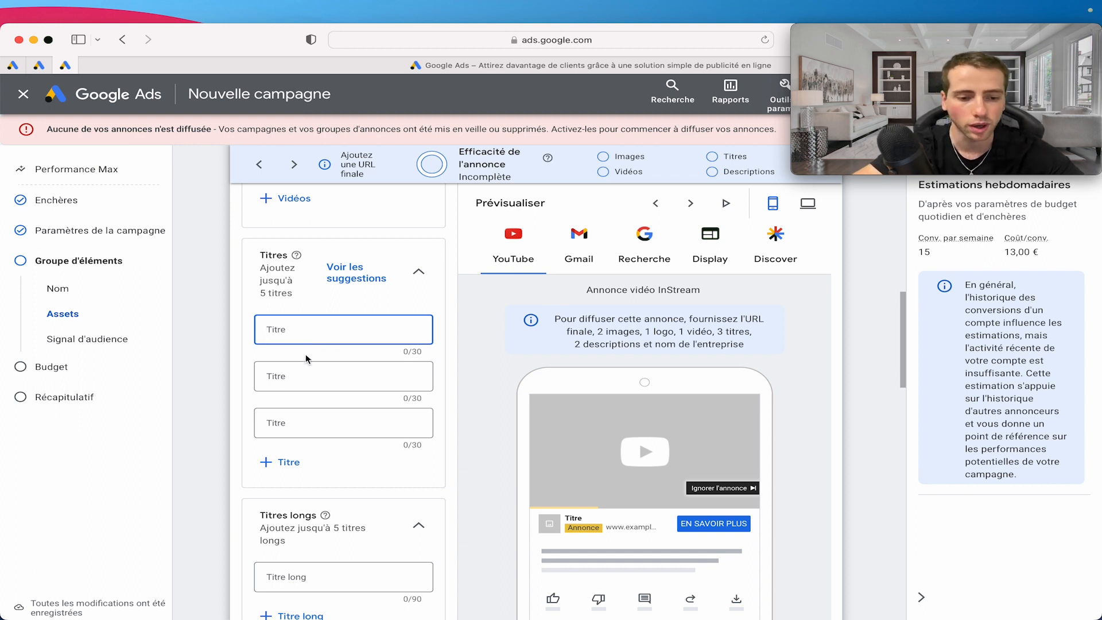
scroll(310, 356, "down", 2)
scroll(307, 372, "down", 2)
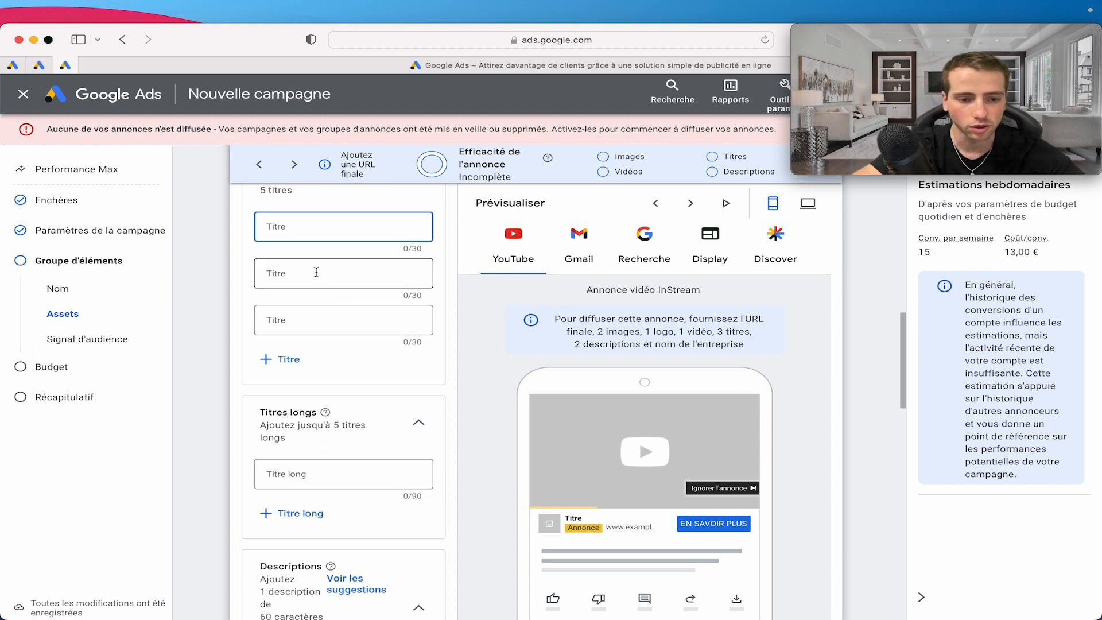
- Examine the asset group's description, business name, sitelink and call-to-action fields
scroll(310, 310, "down", 10)
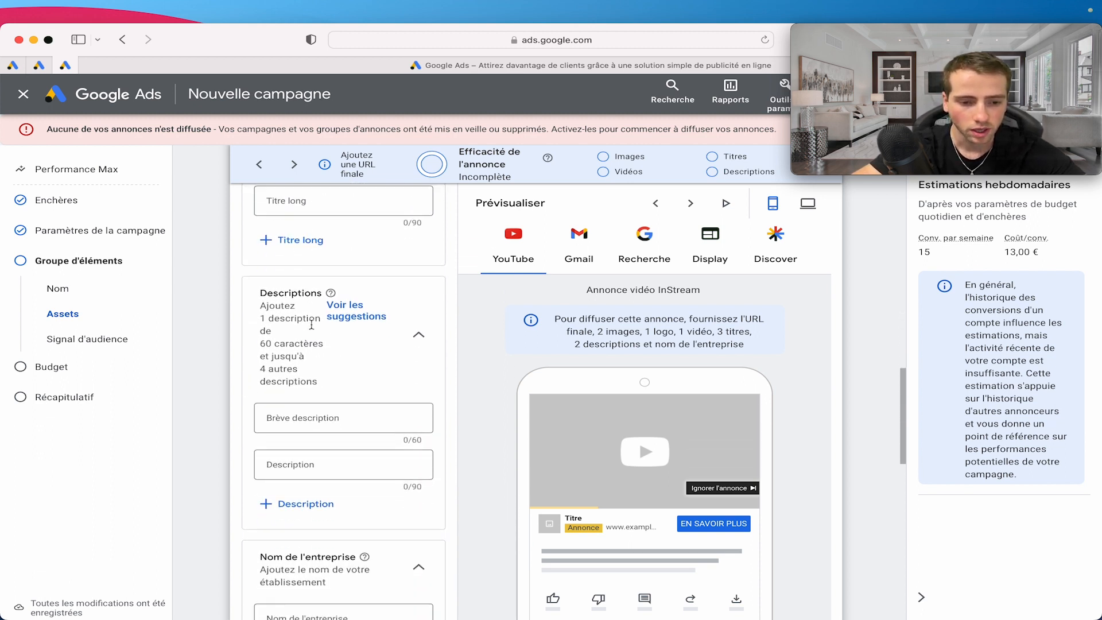
left_click(345, 417)
scroll(347, 417, "down", 3)
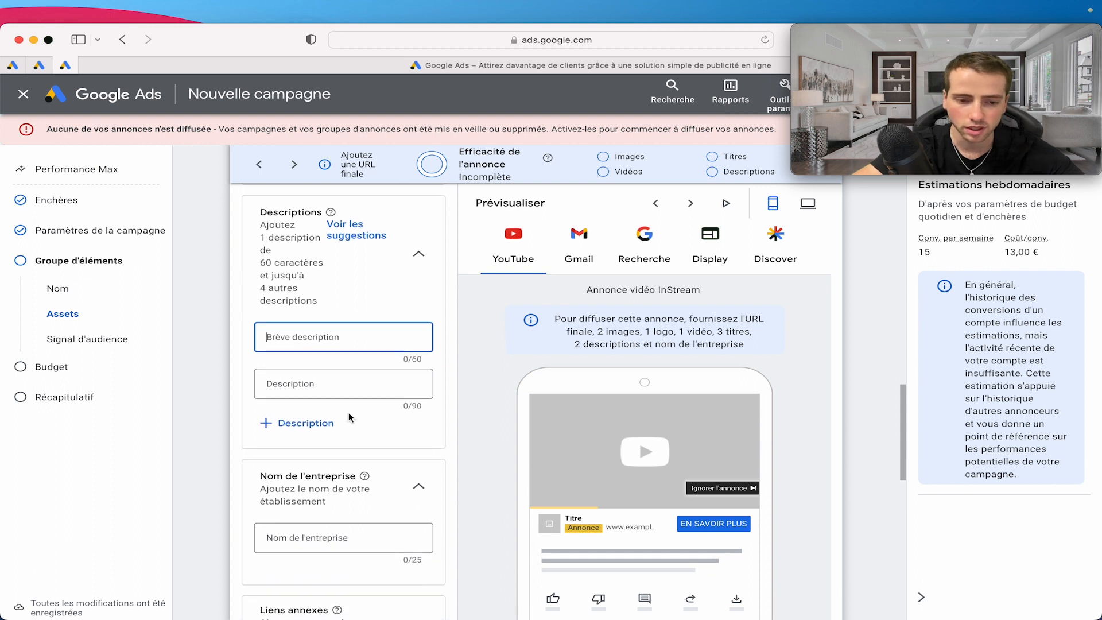
scroll(329, 350, "down", 3)
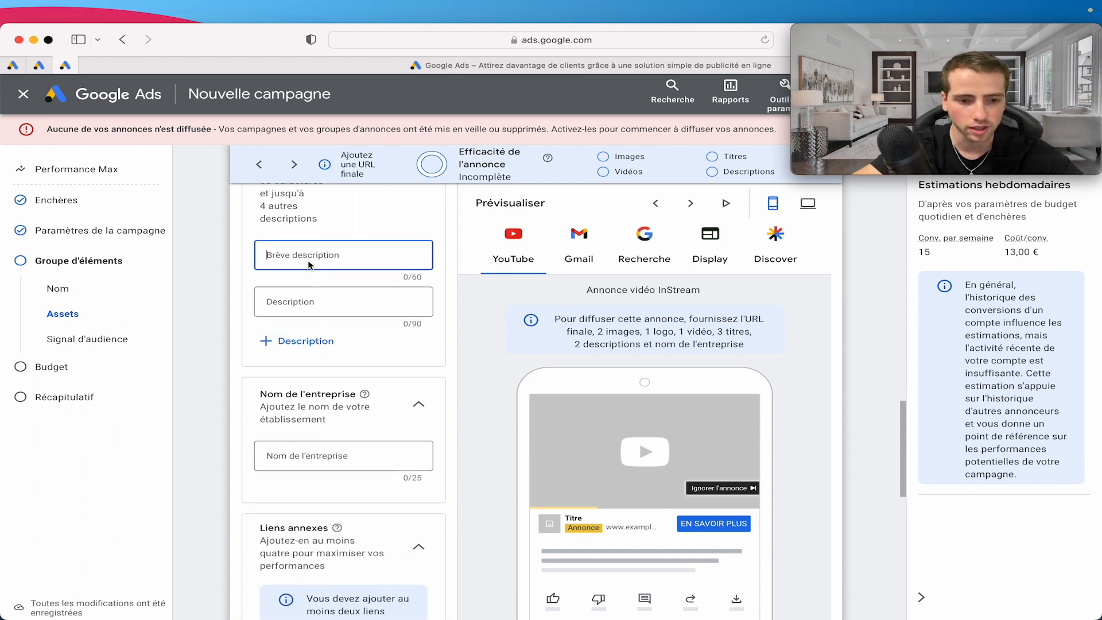
scroll(310, 270, "up", 2)
scroll(310, 307, "up", 1)
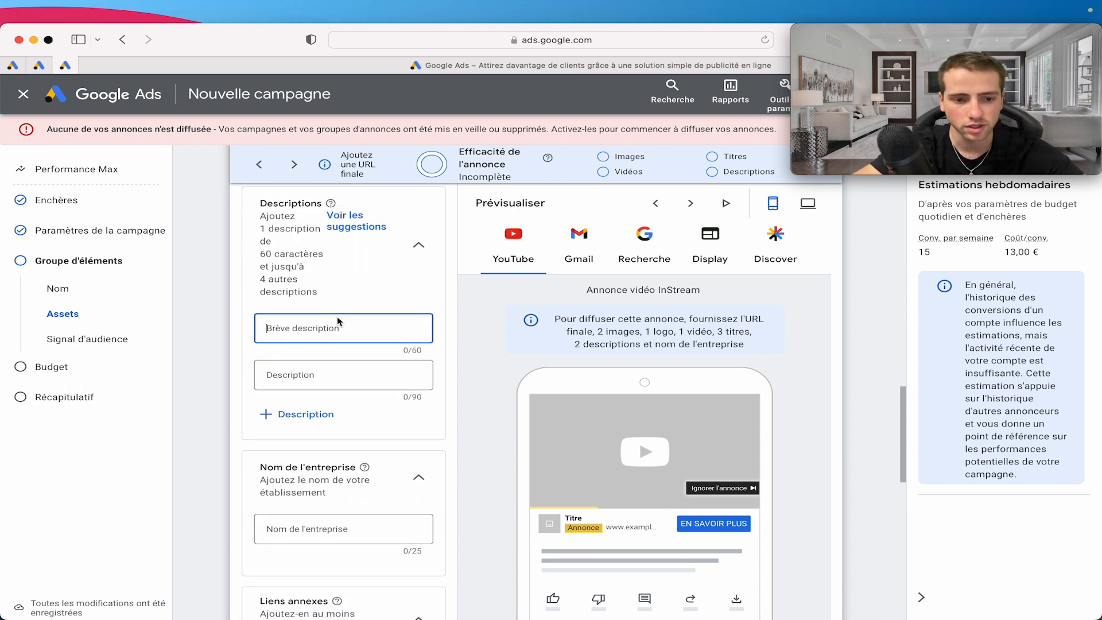
scroll(320, 331, "down", 4)
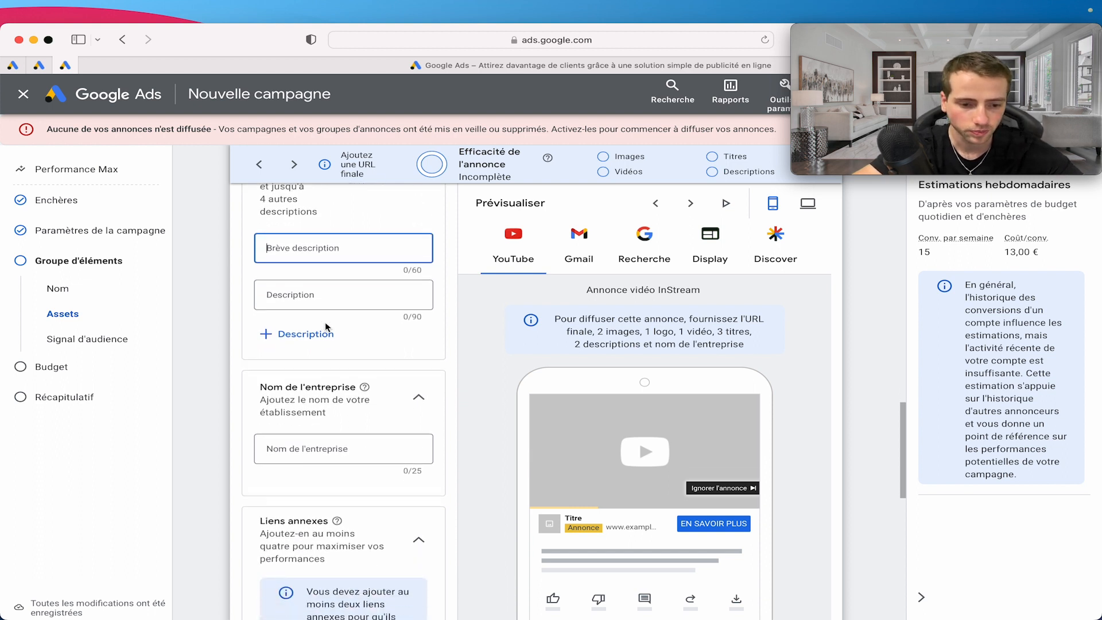
left_click(305, 418)
scroll(366, 401, "down", 8)
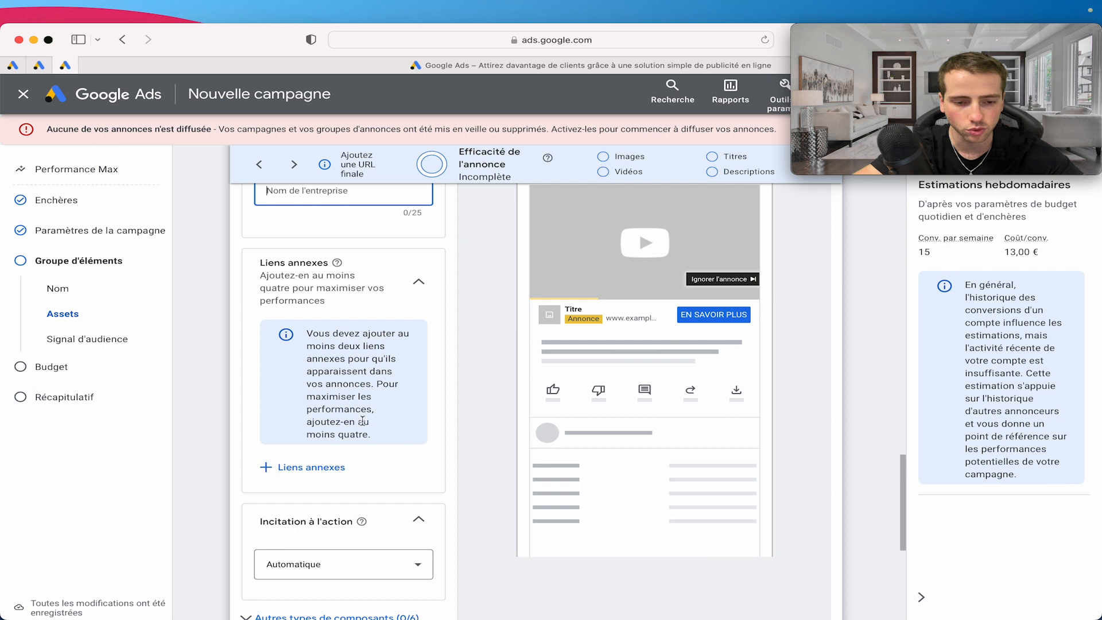
- Preview the ad on the Search network and compare it with the description and business name fields
scroll(560, 415, "up", 9)
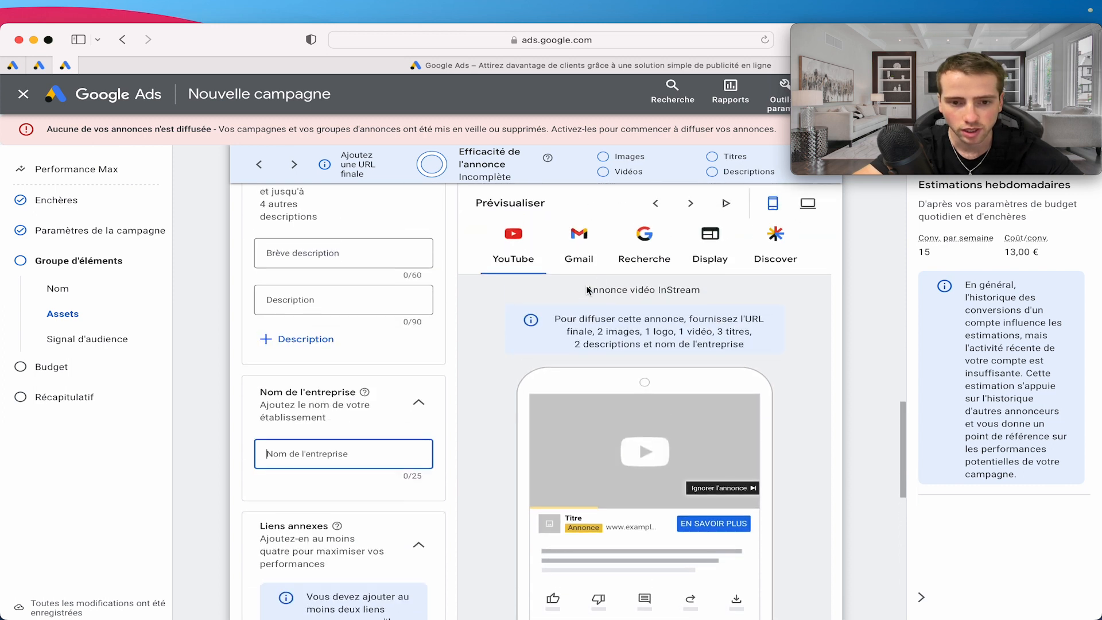
left_click(694, 207)
scroll(591, 364, "down", 3)
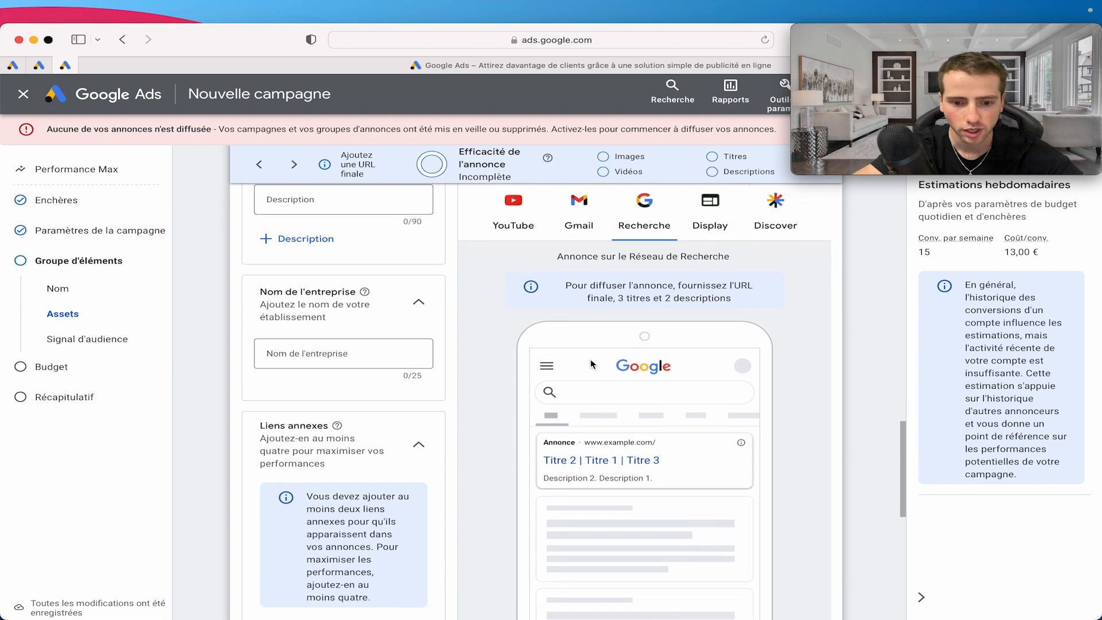
scroll(332, 366, "up", 2)
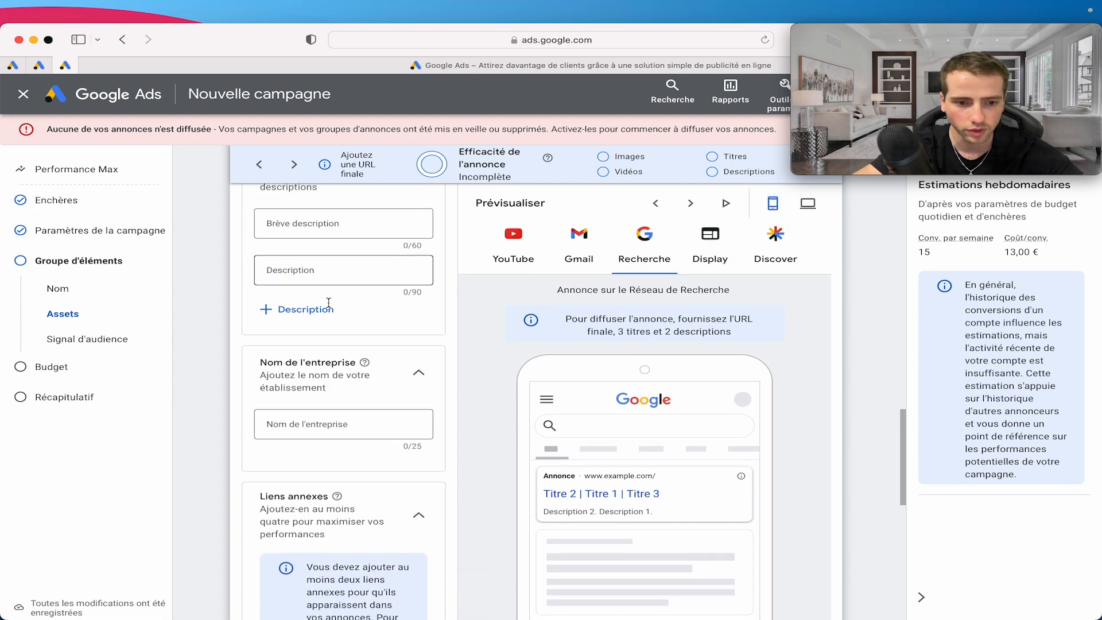
scroll(328, 313, "up", 2)
scroll(326, 323, "down", 9)
scroll(463, 263, "up", 5)
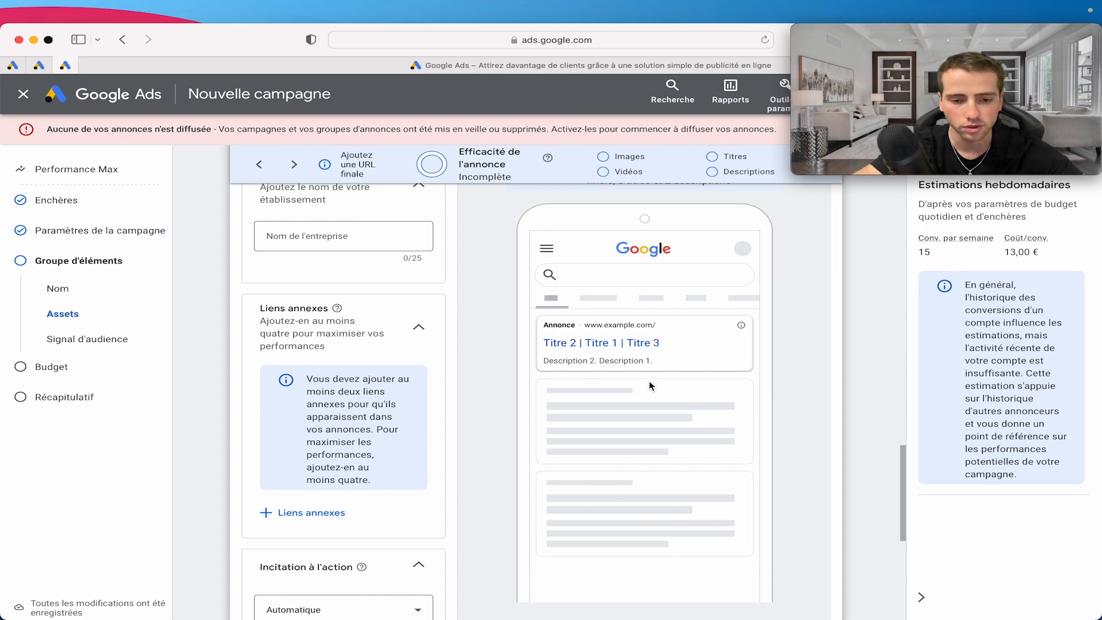
scroll(560, 353, "up", 4)
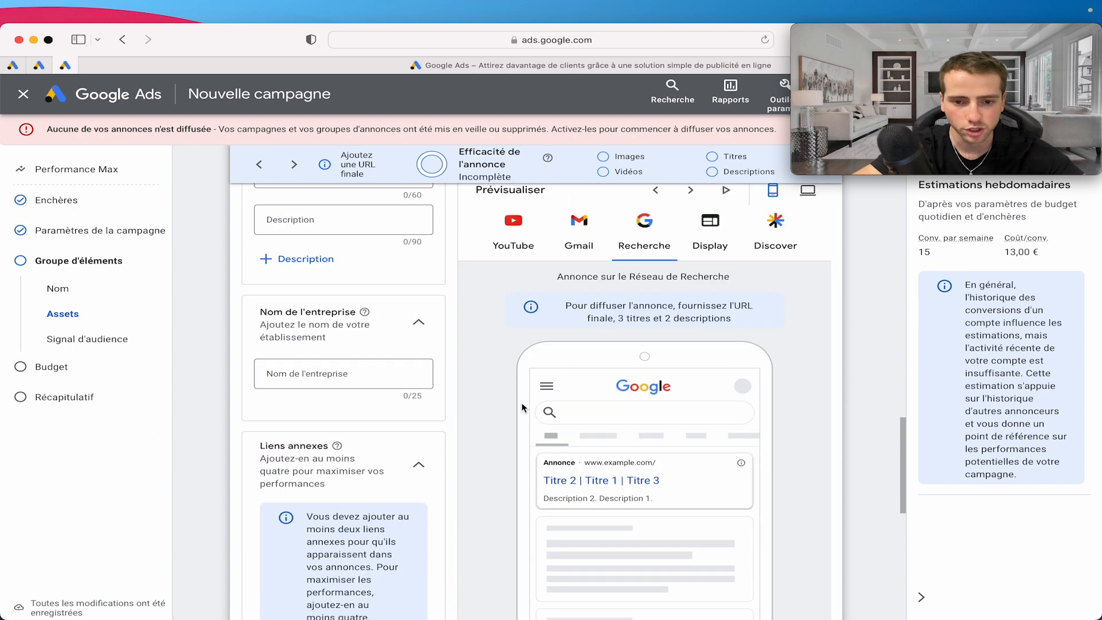
- Leave the remaining assets and the audience signal unfilled and proceed to the budget
scroll(472, 390, "down", 10)
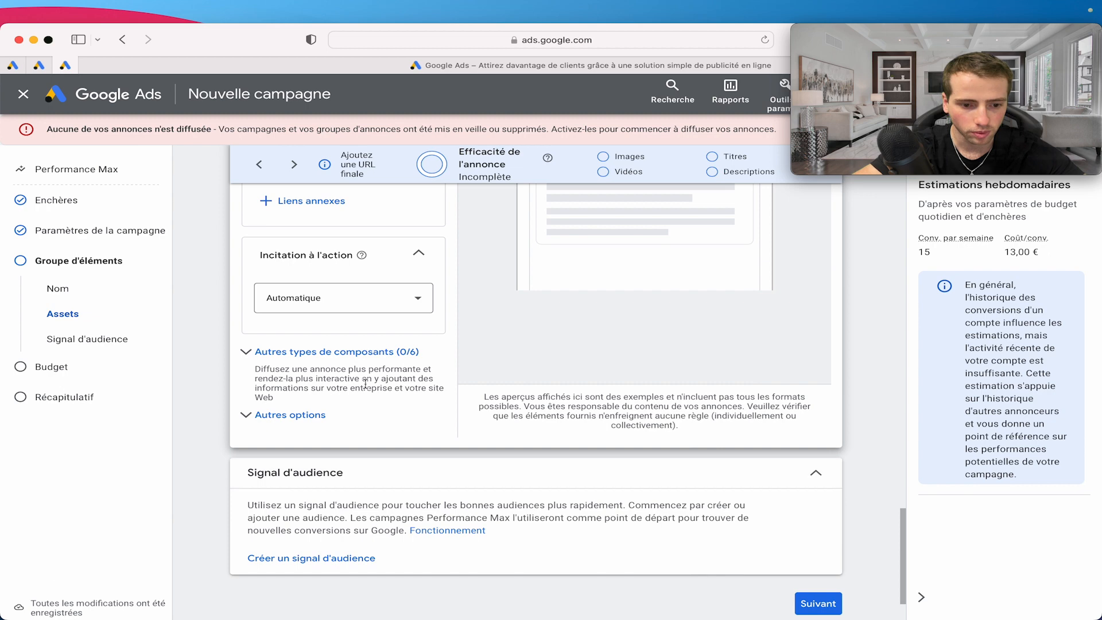
left_click(818, 525)
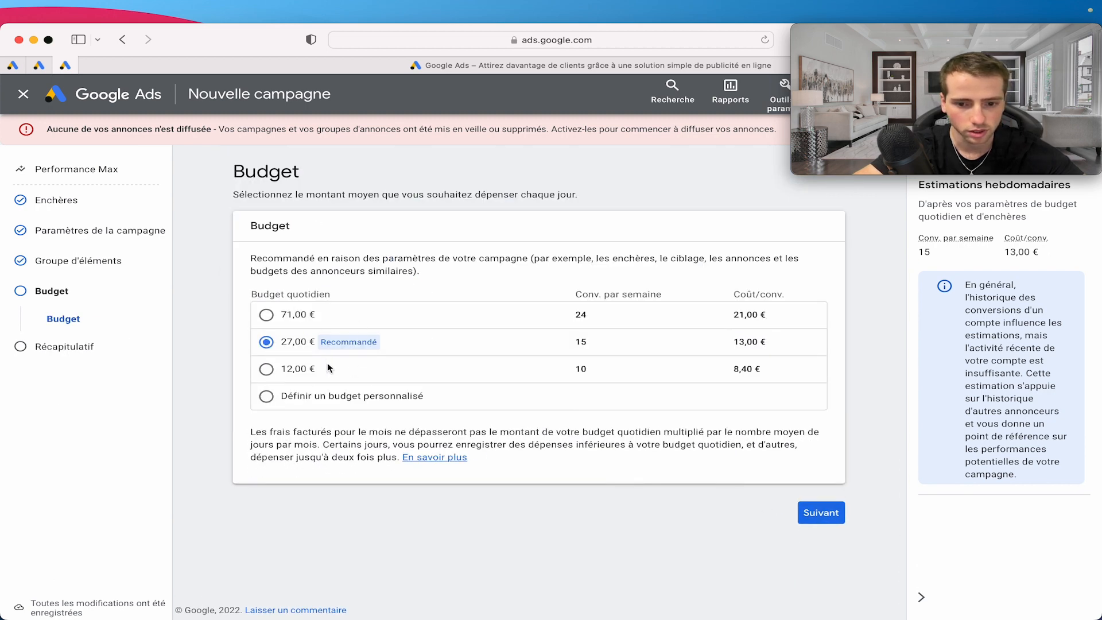
- Define a custom daily budget of 50,00 €
left_click(266, 396)
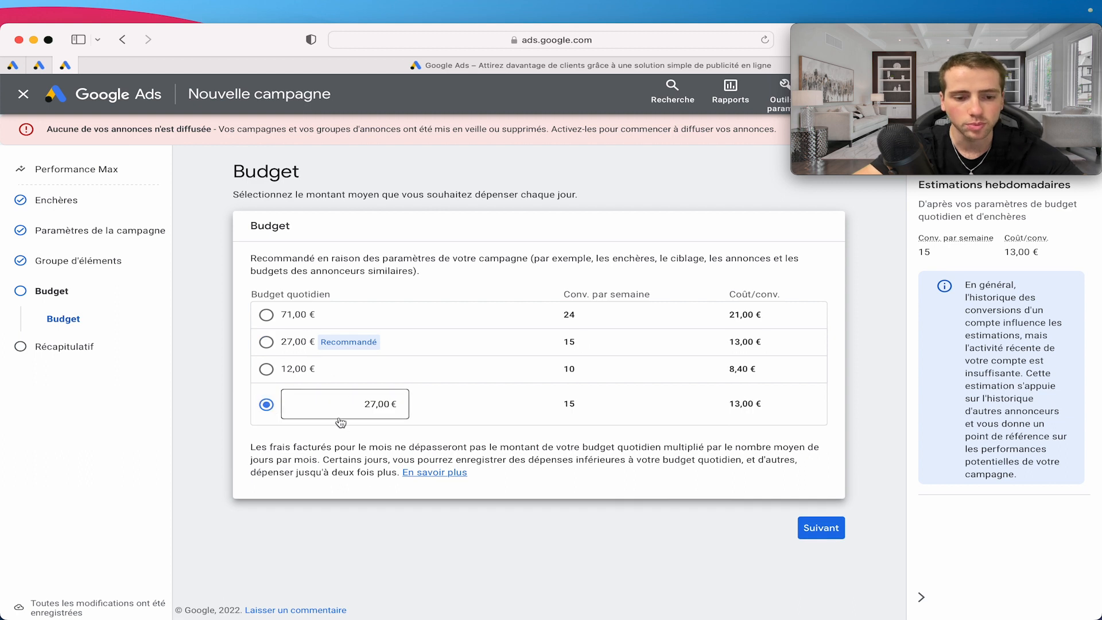
double_click(362, 402)
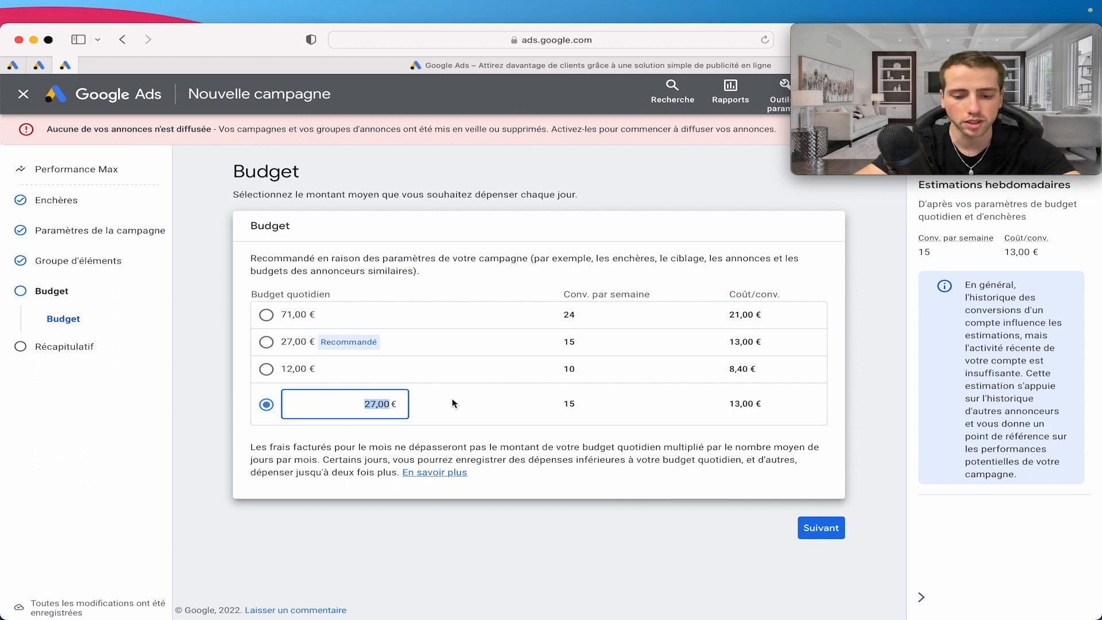
type("50")
left_click(496, 433)
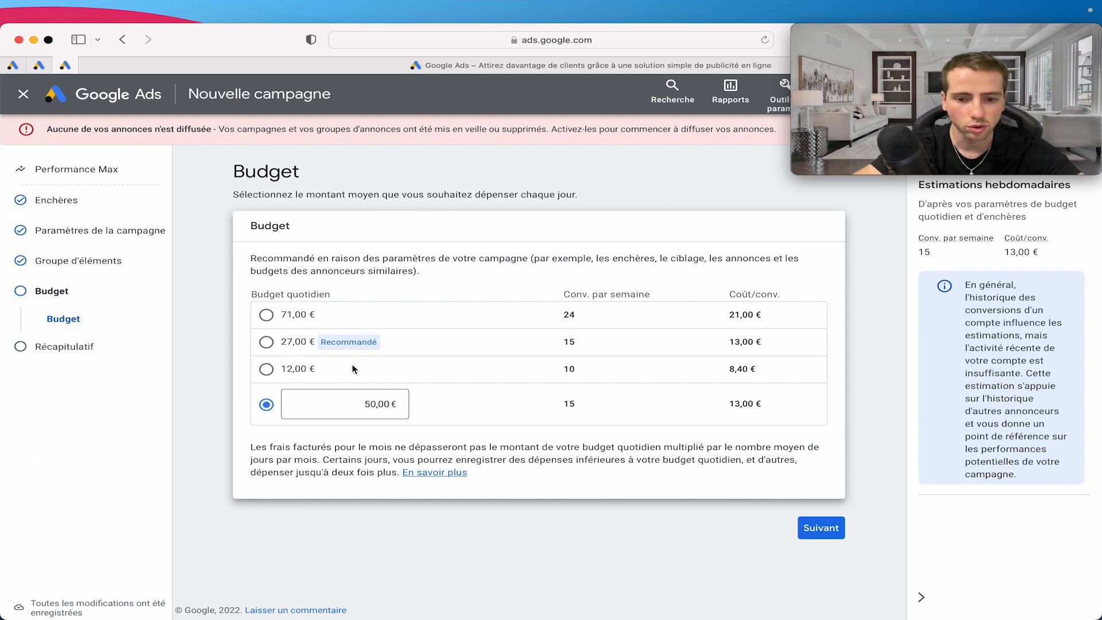
- Return to the recommended 27,00 € daily budget, keep that amount as the custom budget, and proceed to the campaign summary
left_click(266, 345)
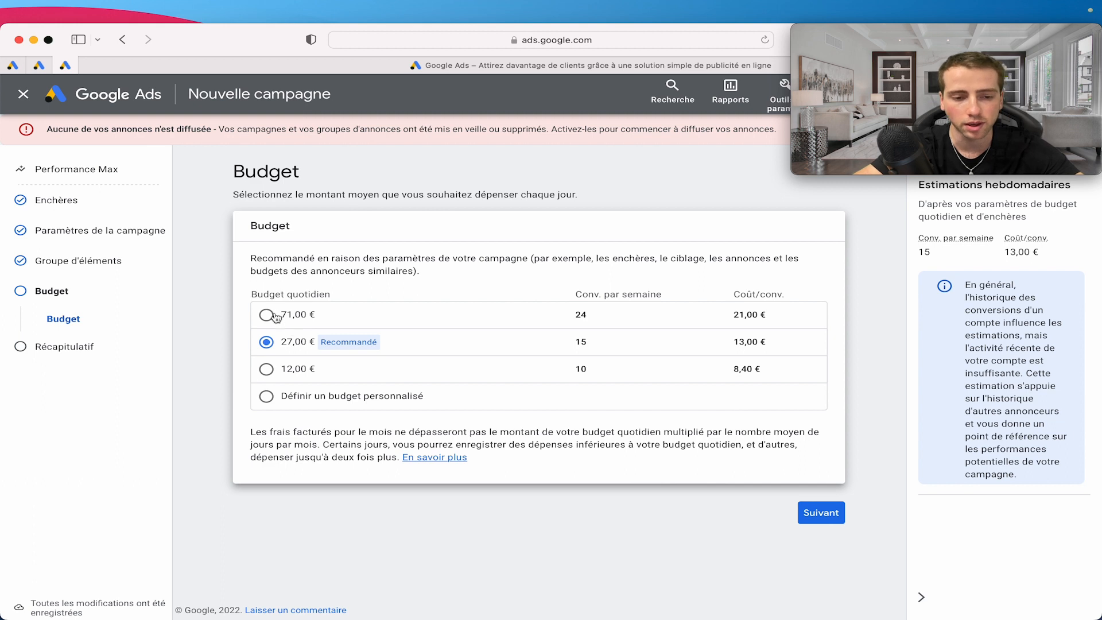
left_click(267, 397)
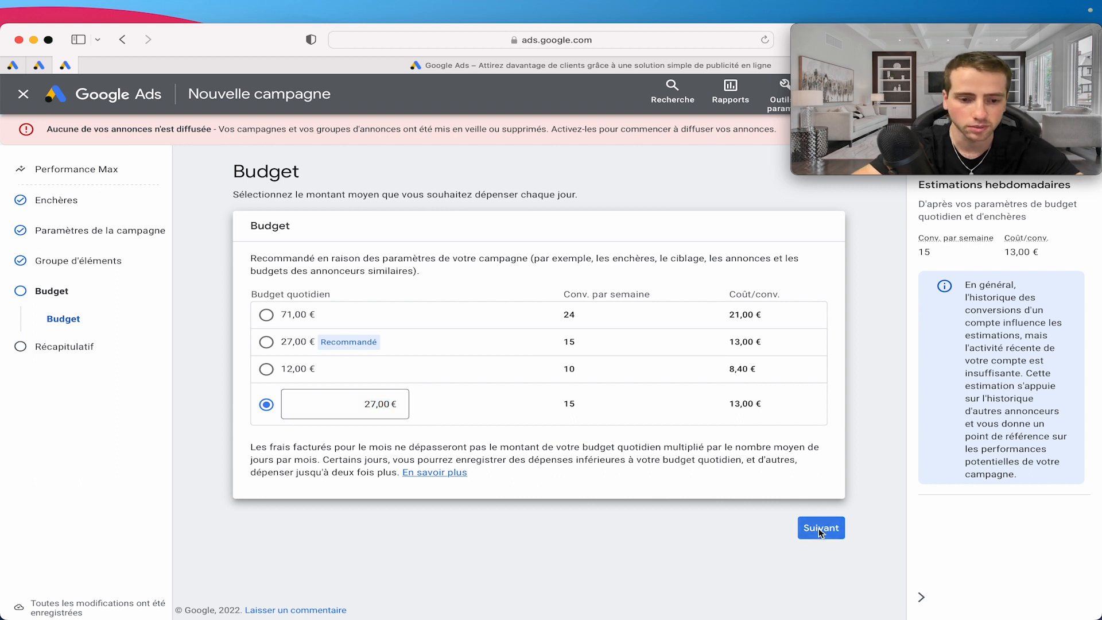
left_click(820, 529)
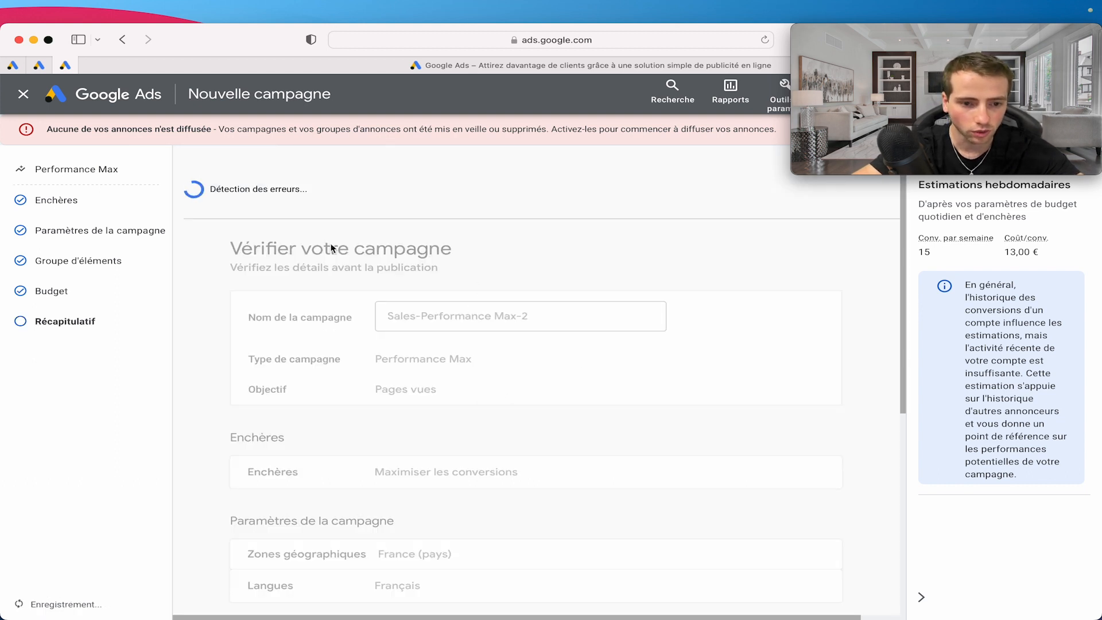
- Review the campaign summary, including the issues to fix, bidding, location, language, asset group and budget
scroll(456, 368, "down", 5)
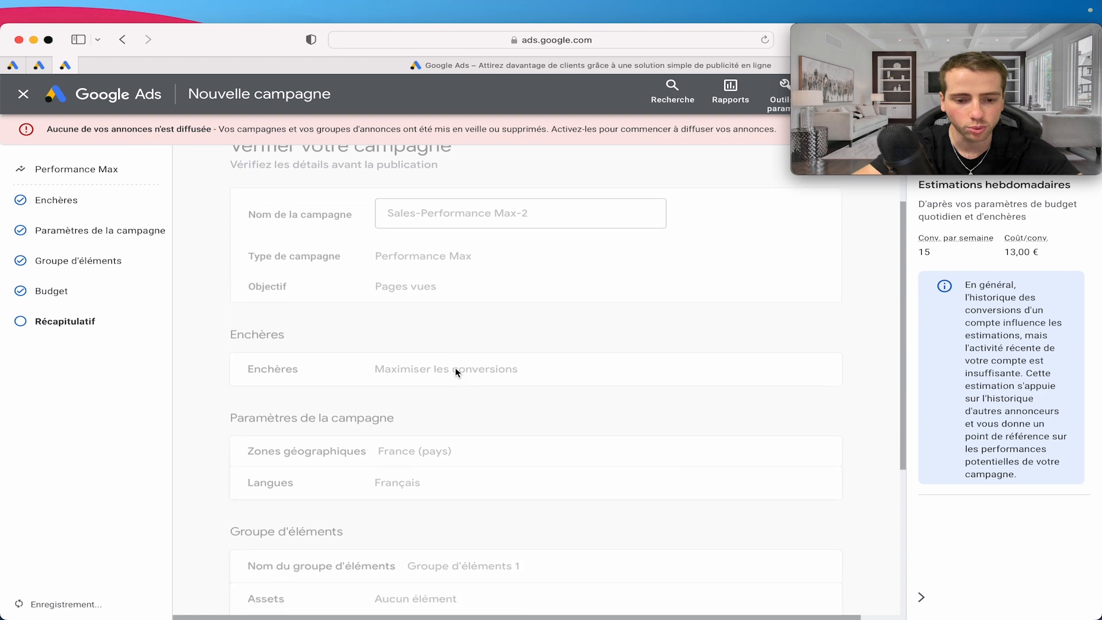
scroll(461, 443, "up", 6)
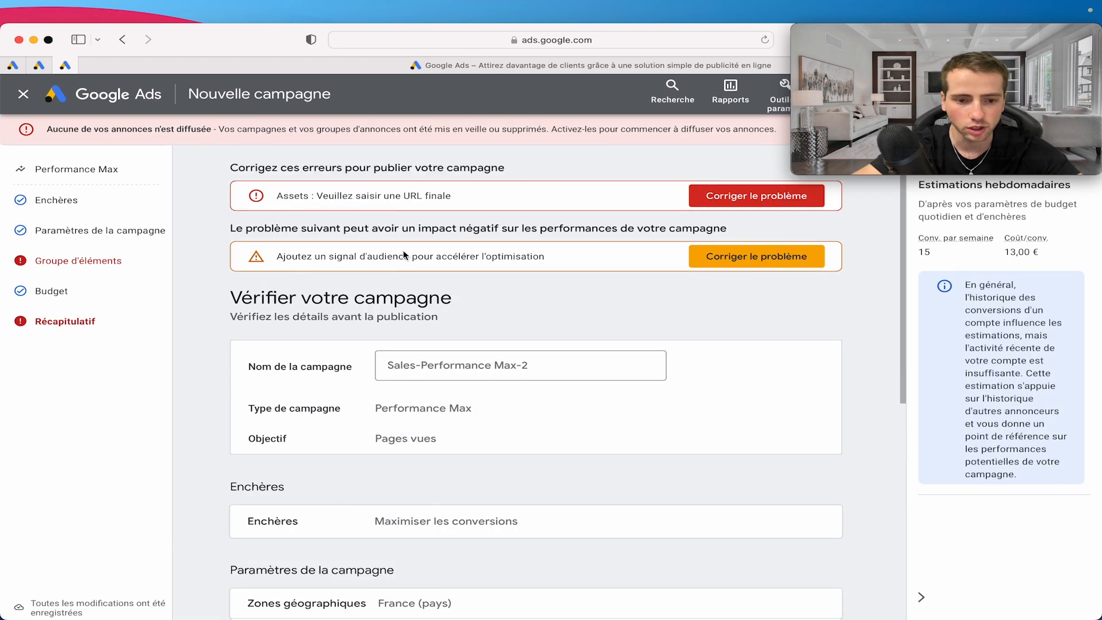
scroll(485, 360, "up", 1)
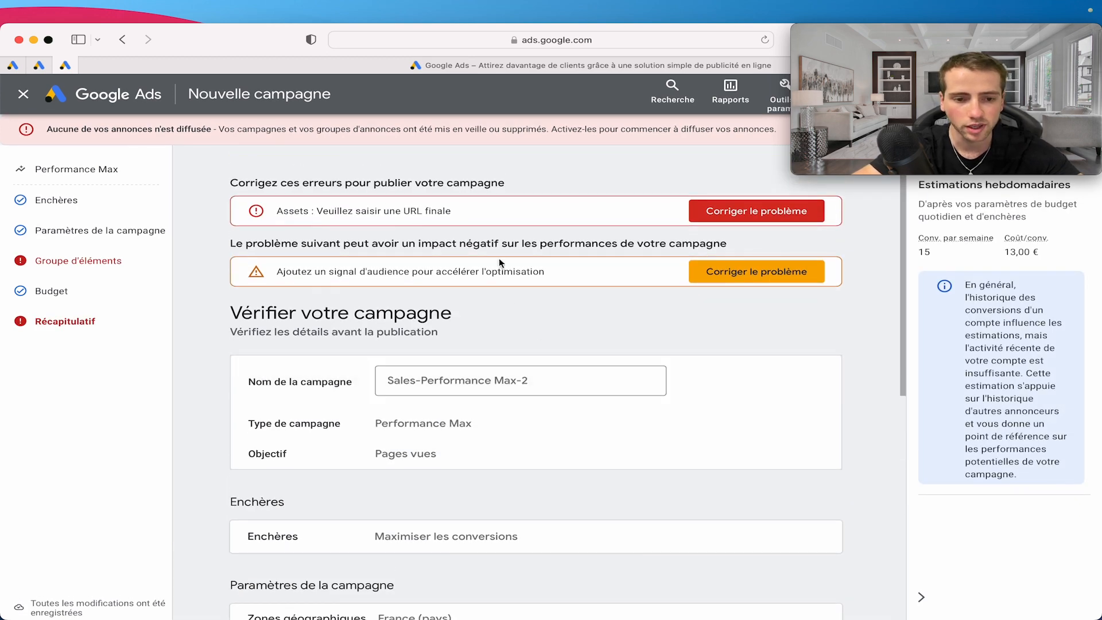
scroll(492, 303, "down", 5)
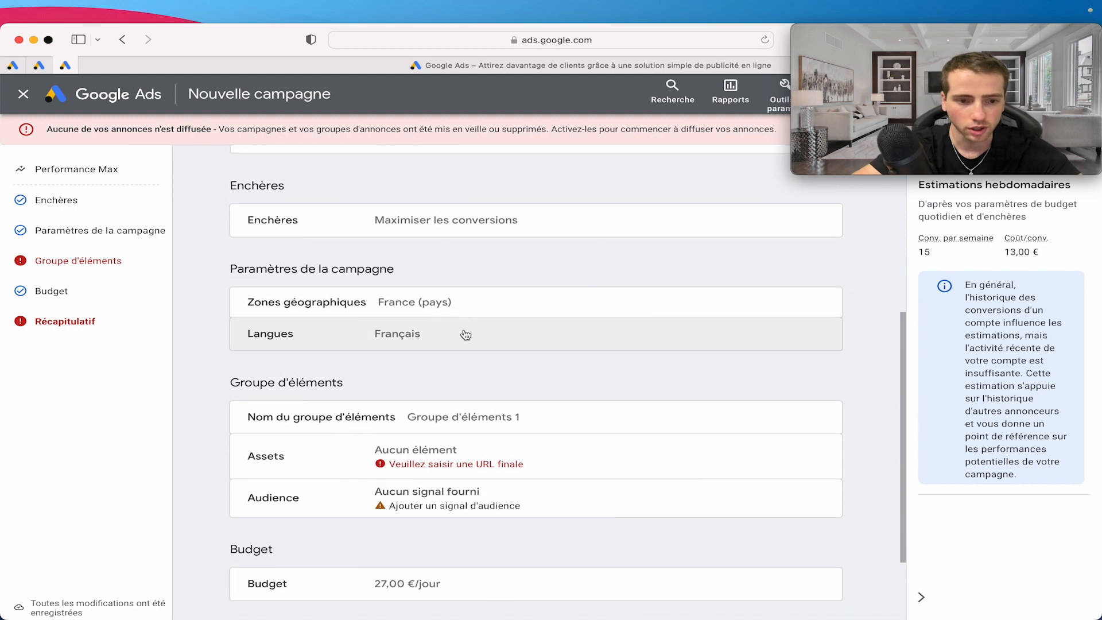
scroll(469, 334, "down", 2)
scroll(499, 486, "up", 3)
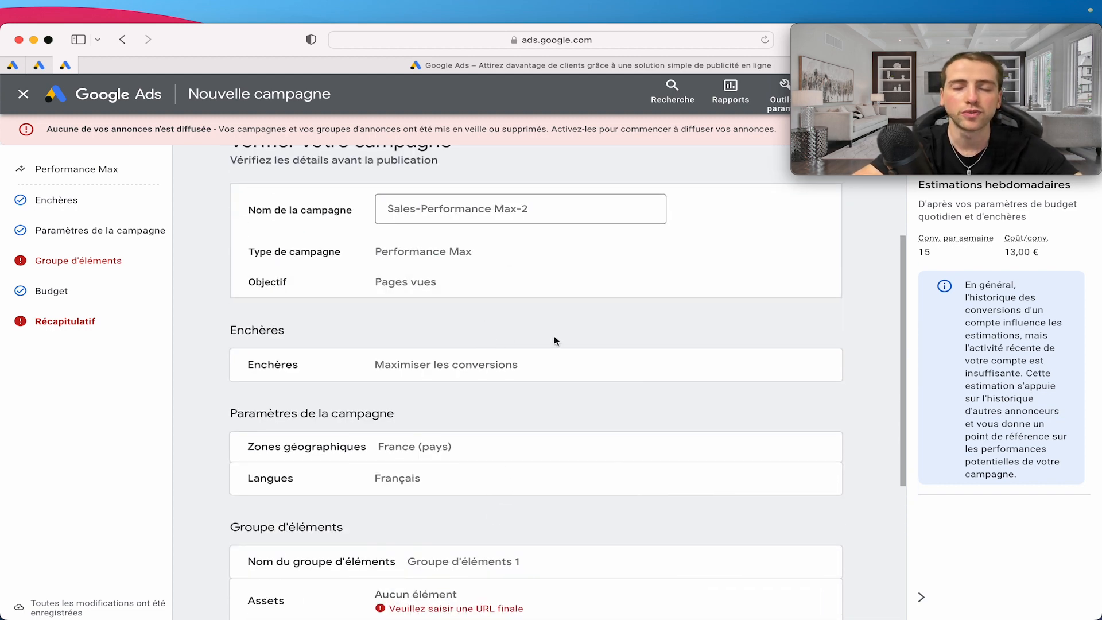